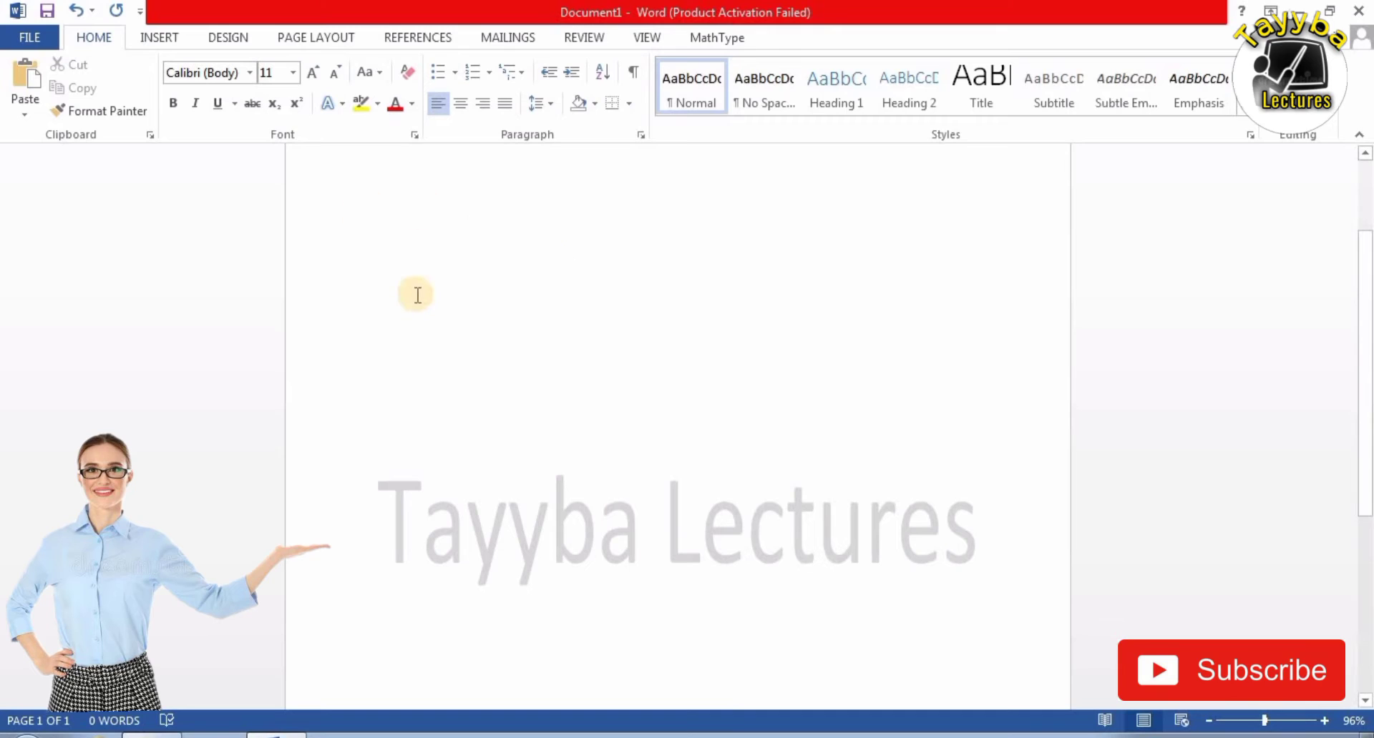
- Generate five sample paragraphs (239 words) on the first line using =rand()
click(392, 227)
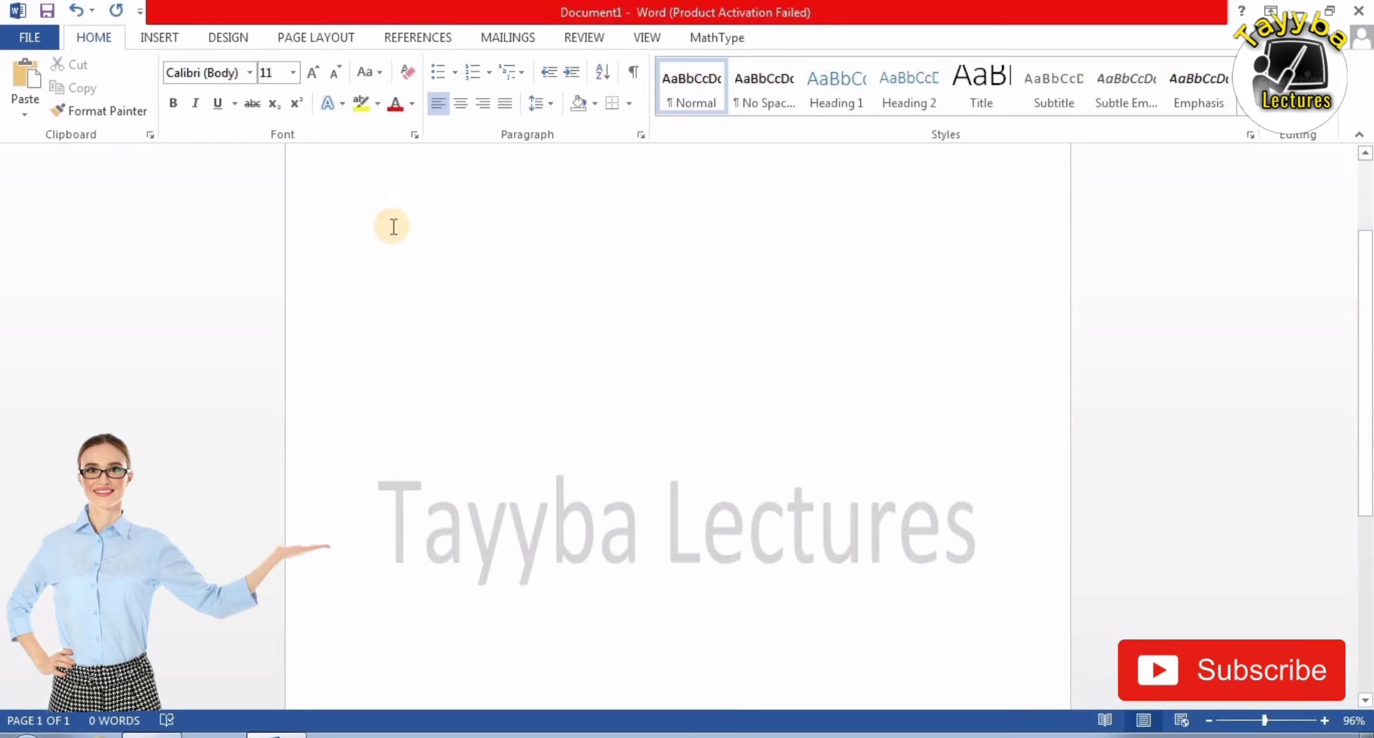
text(=)
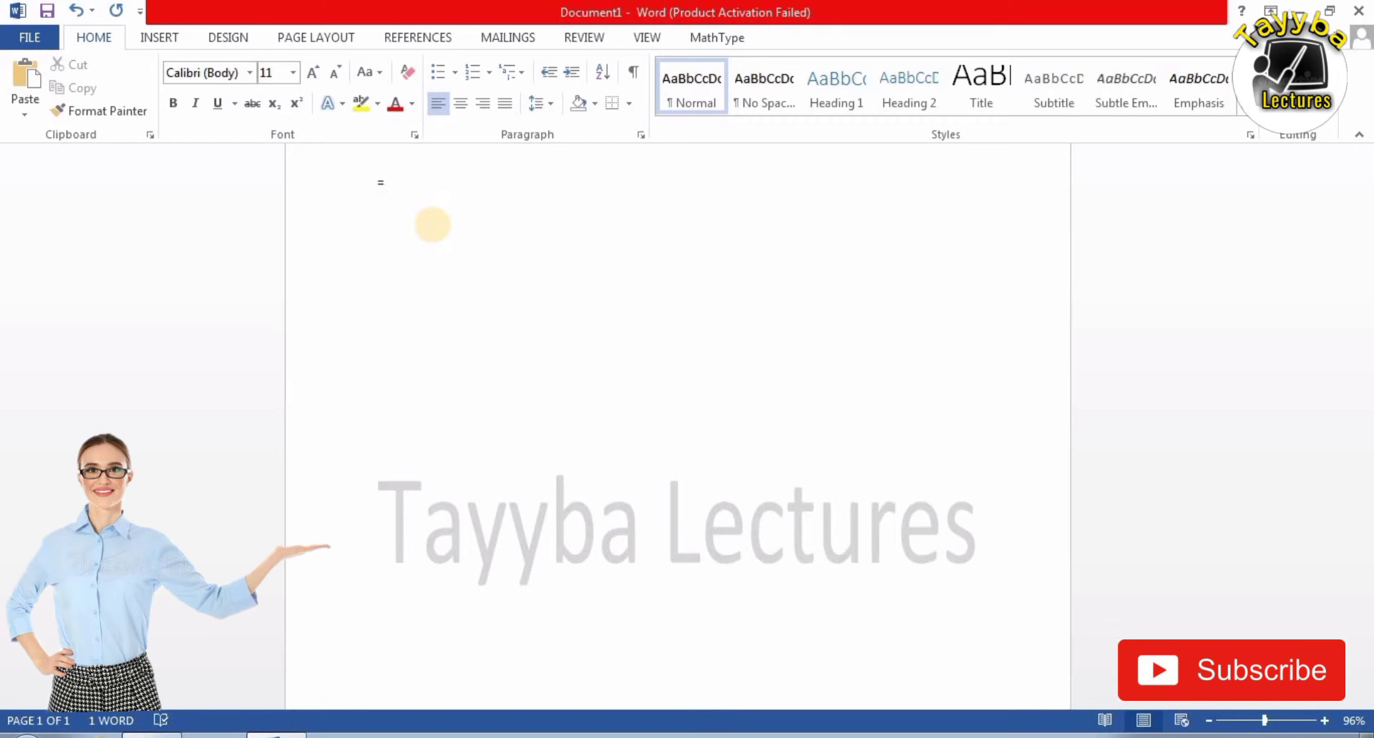
text(ran)
text(d()
key(Return)
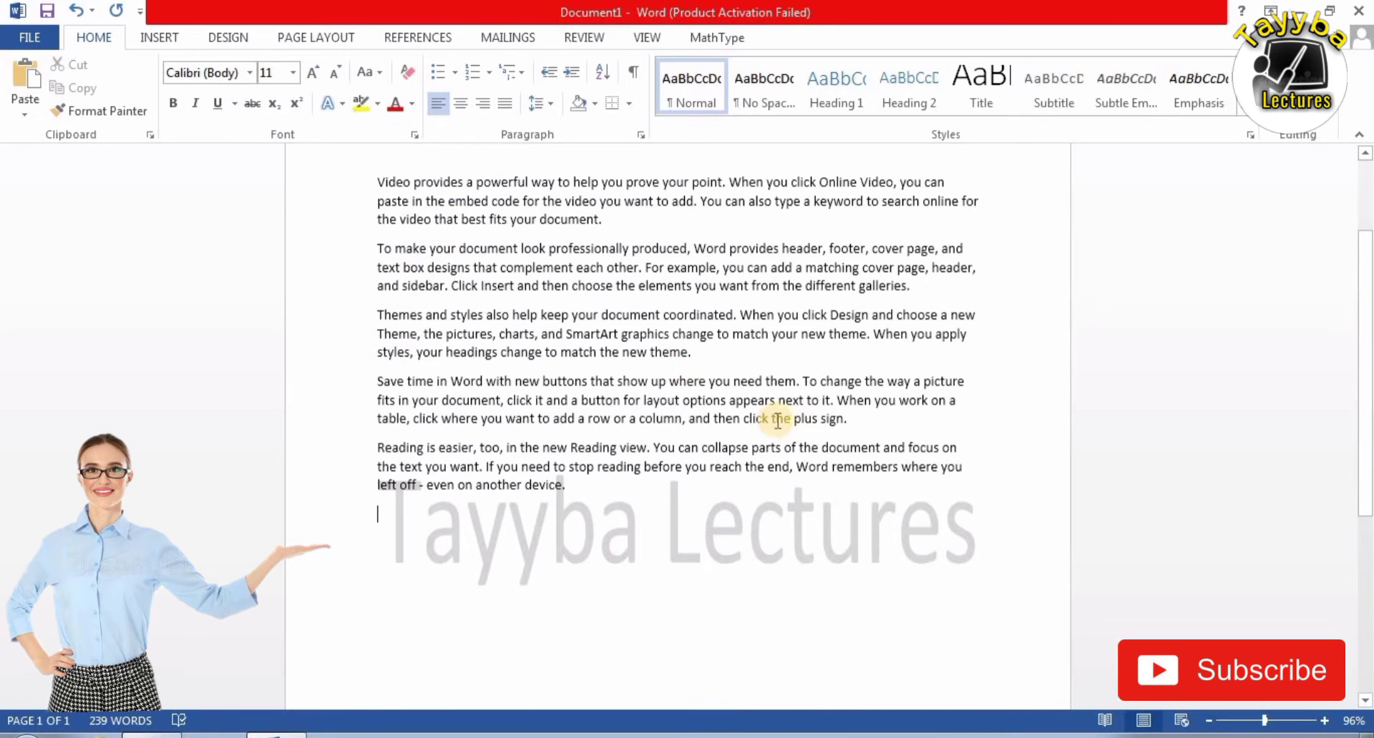
scroll(776, 423, up, 3)
scroll(777, 422, down, 2)
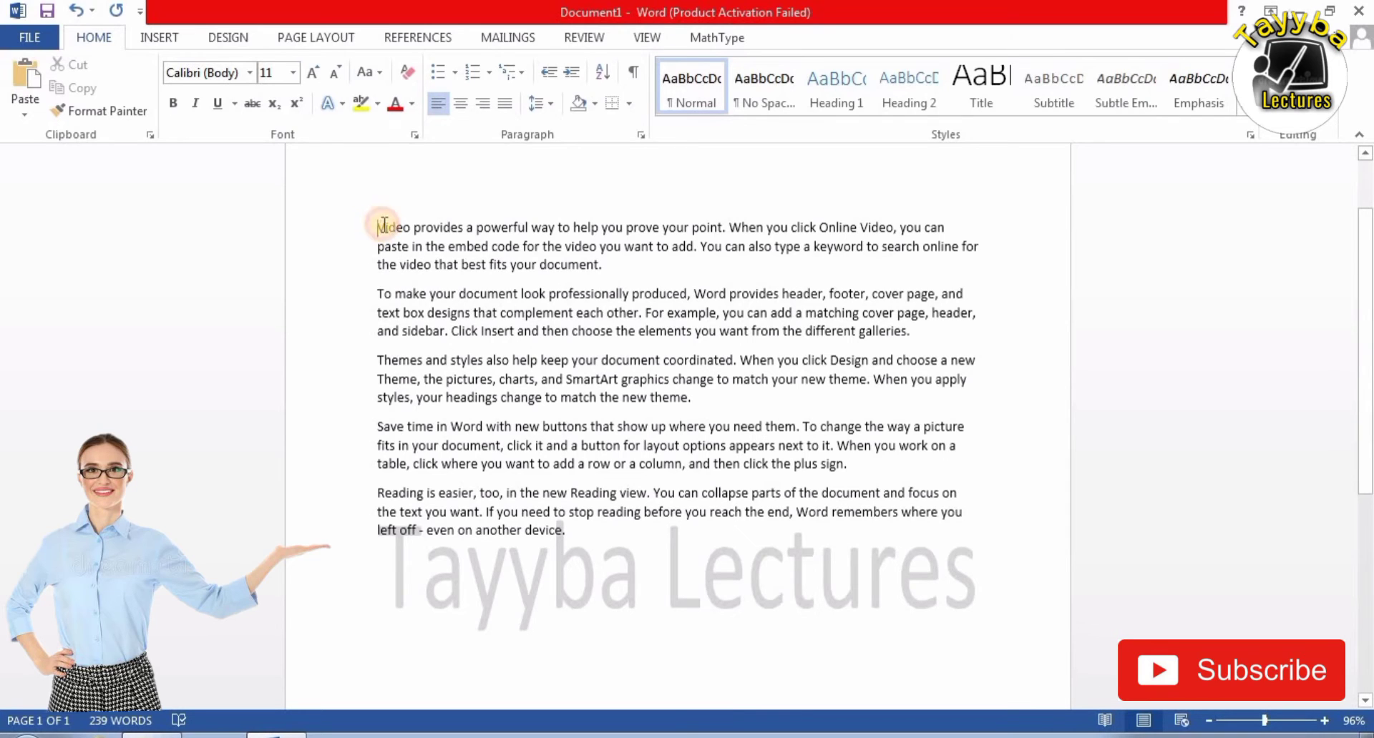
- Try drag and Shift+click selections, then select the whole document with Ctrl+A
mouse_move(377, 226)
mouse_down()
mouse_move(445, 285)
mouse_move(547, 447)
mouse_up()
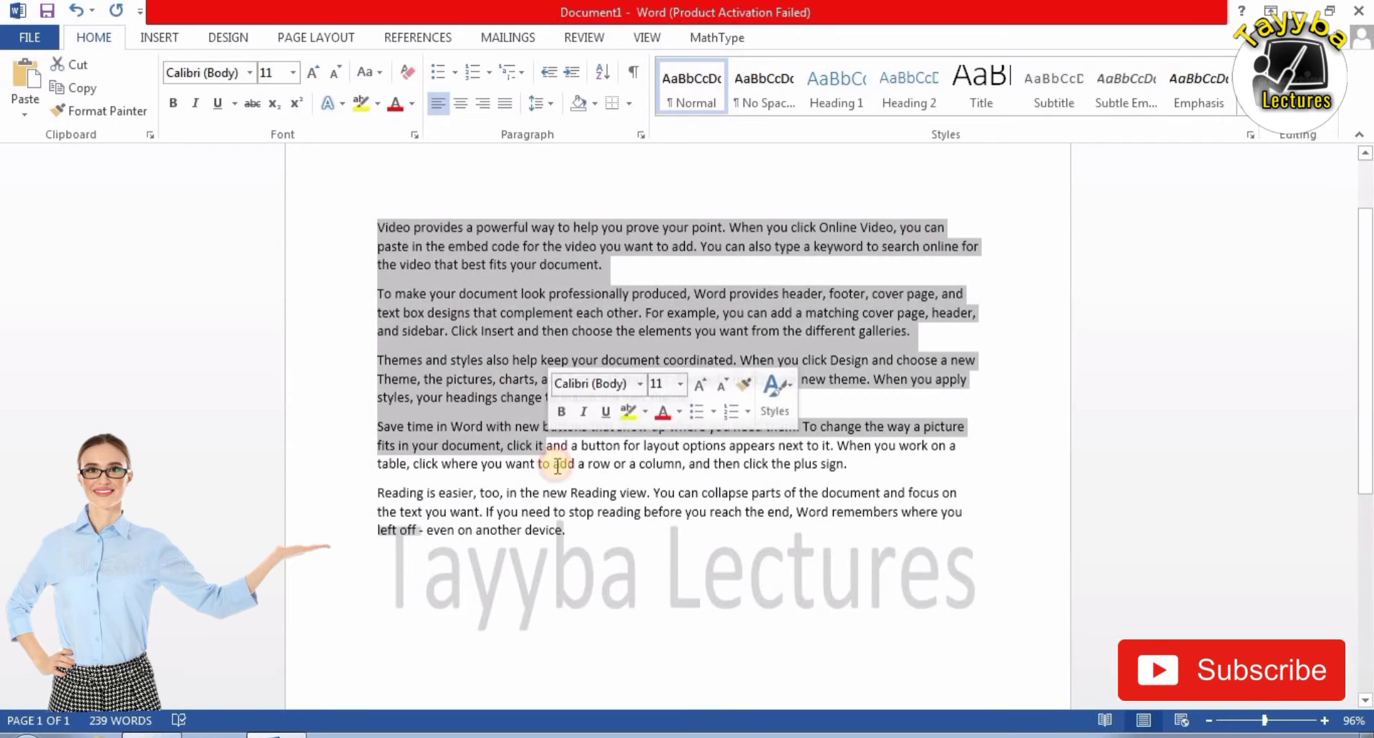
click(565, 531)
shift+click(540, 454)
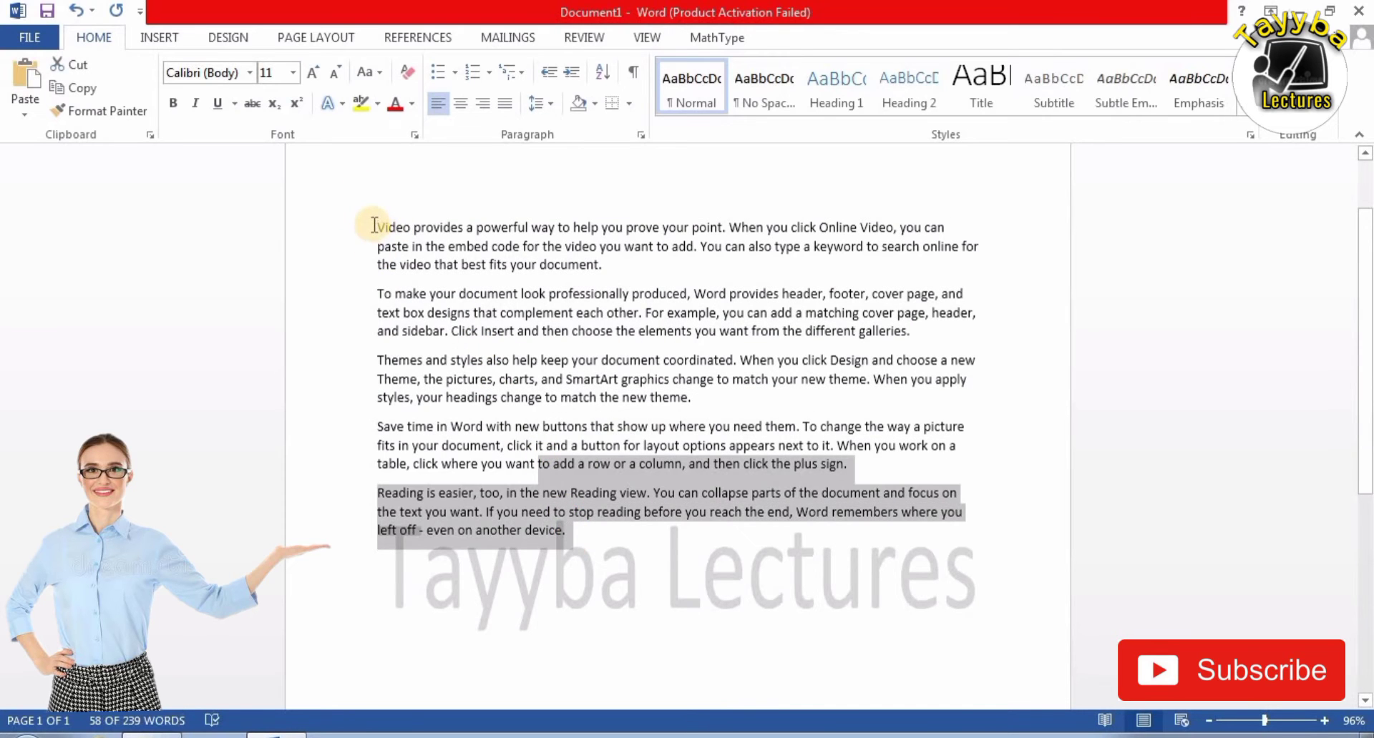
click(377, 228)
shift+click(571, 530)
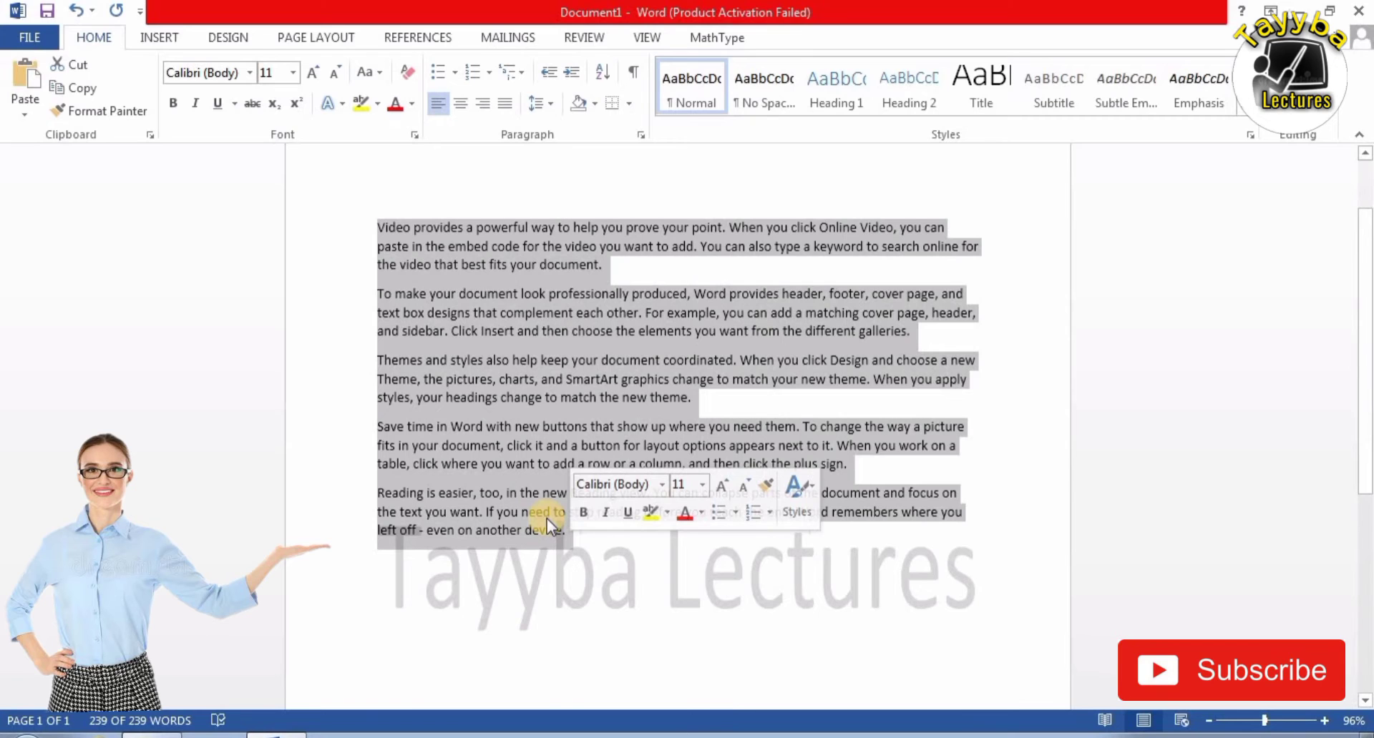
click(634, 553)
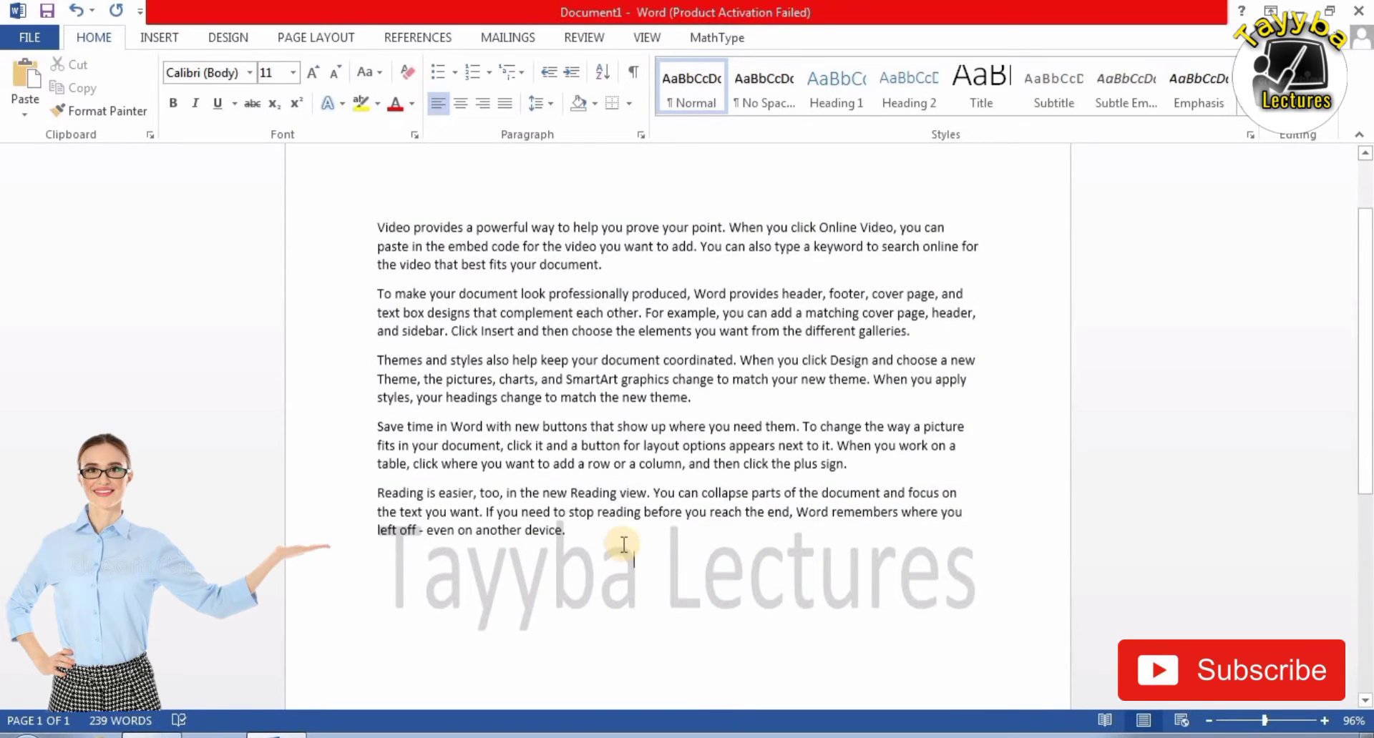
key(ctrl+a)
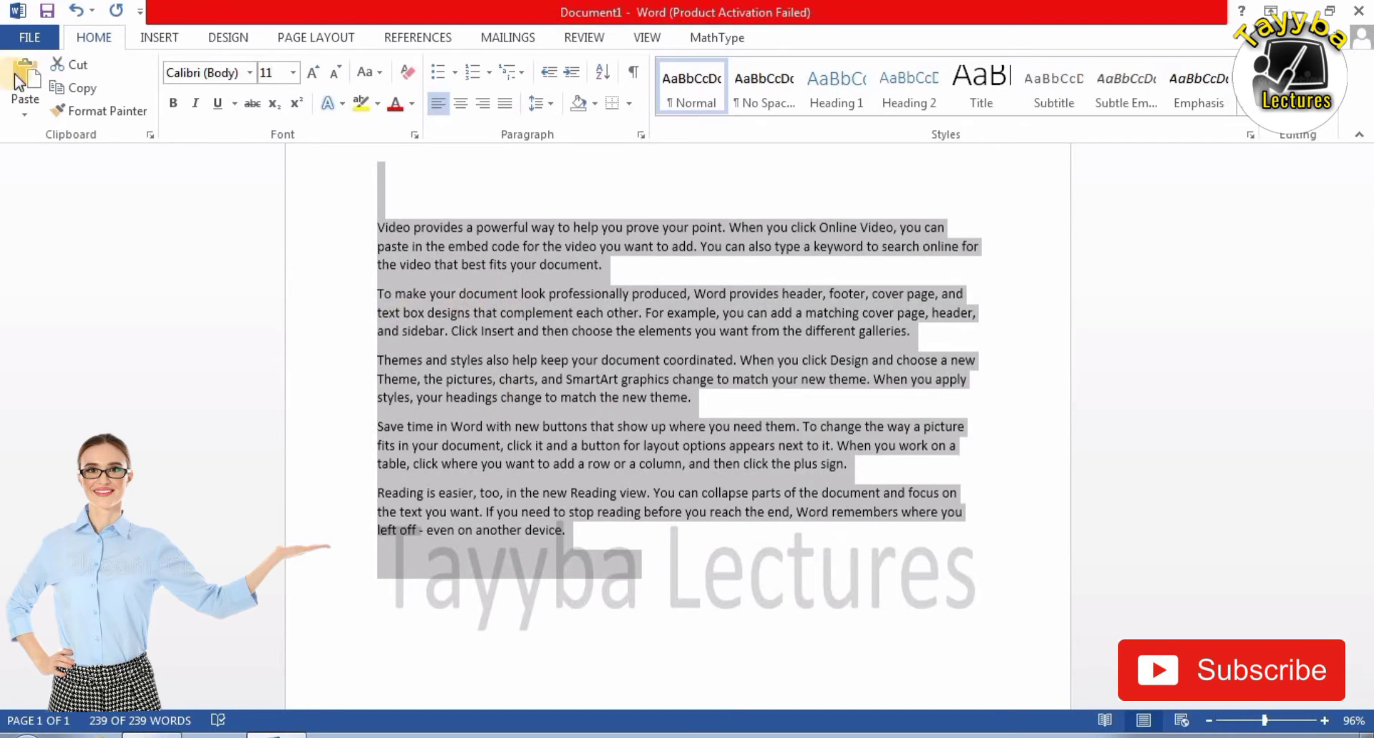
- Cut the selected paragraphs and paste them back, restoring all 239 words
click(79, 65)
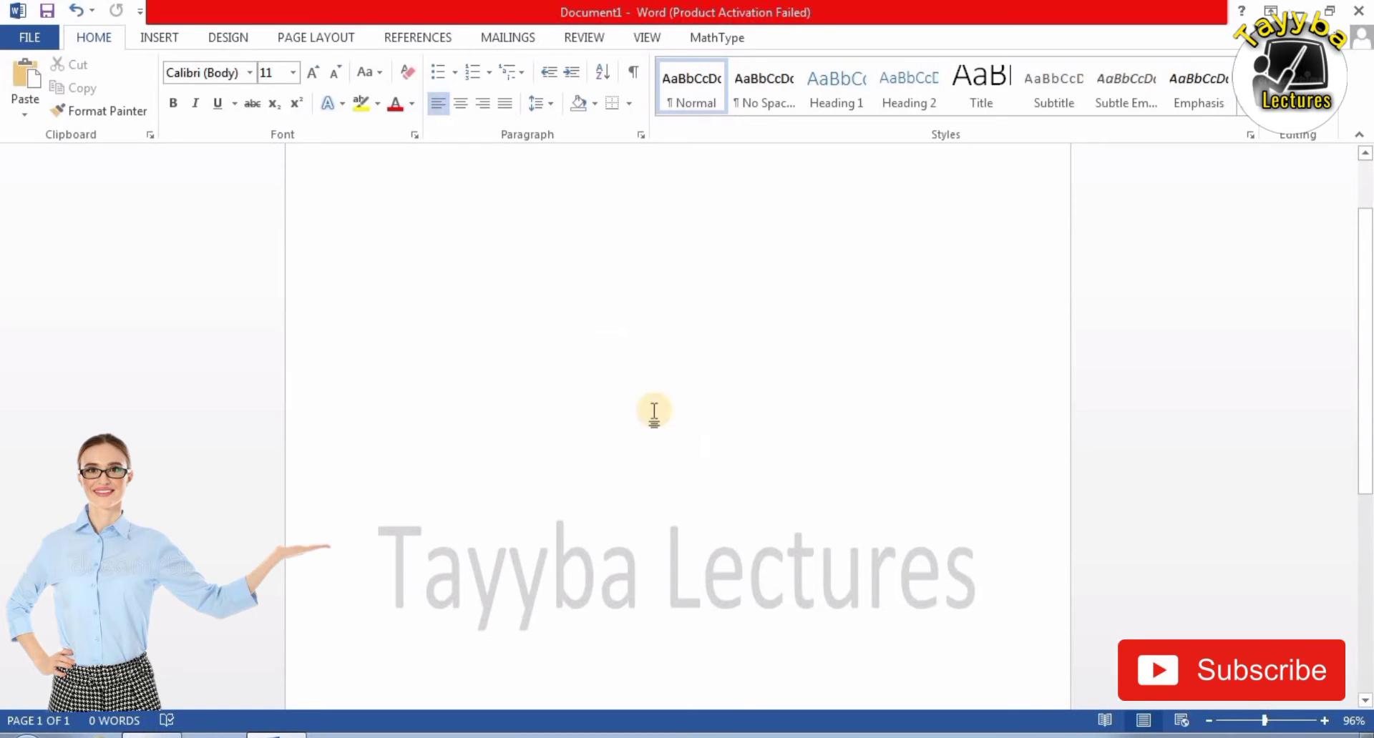
click(18, 75)
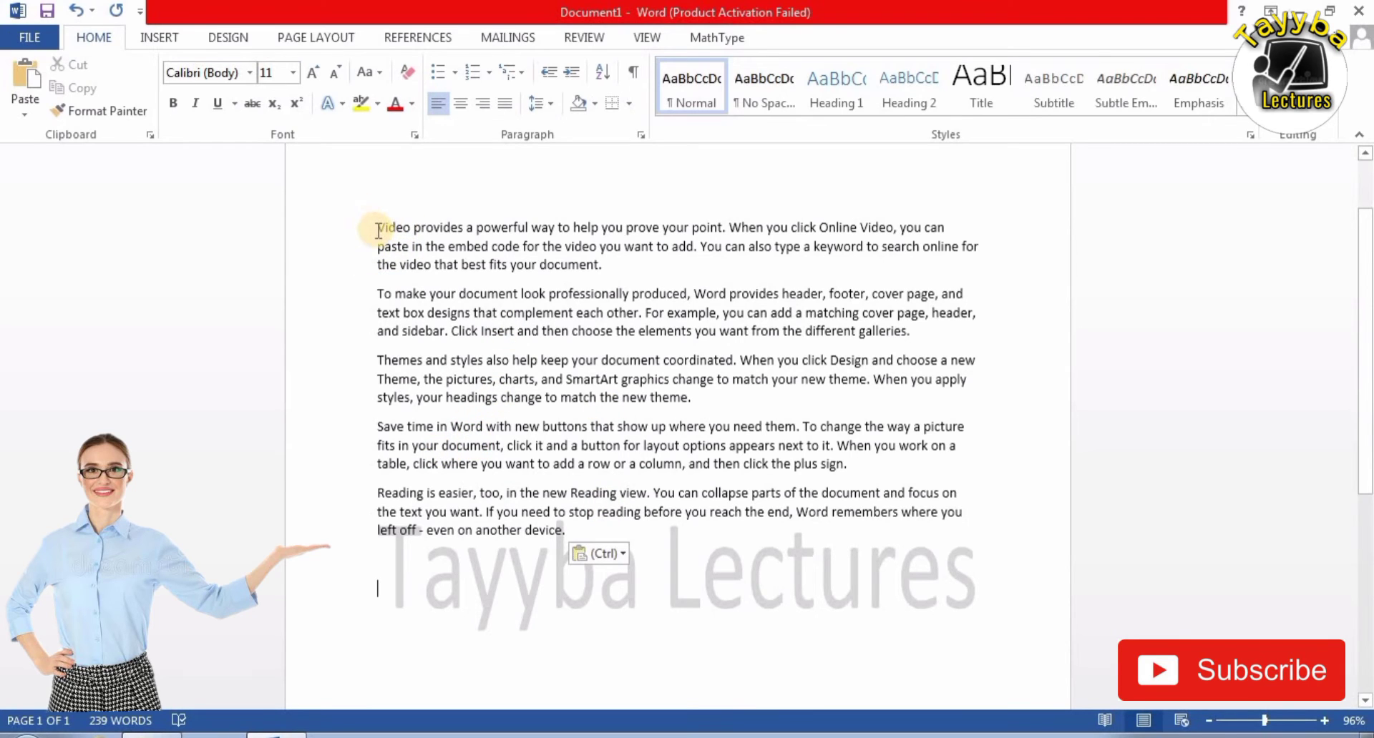
- Copy all the paragraphs and place the cursor in the empty space below them
key(ctrl+a)
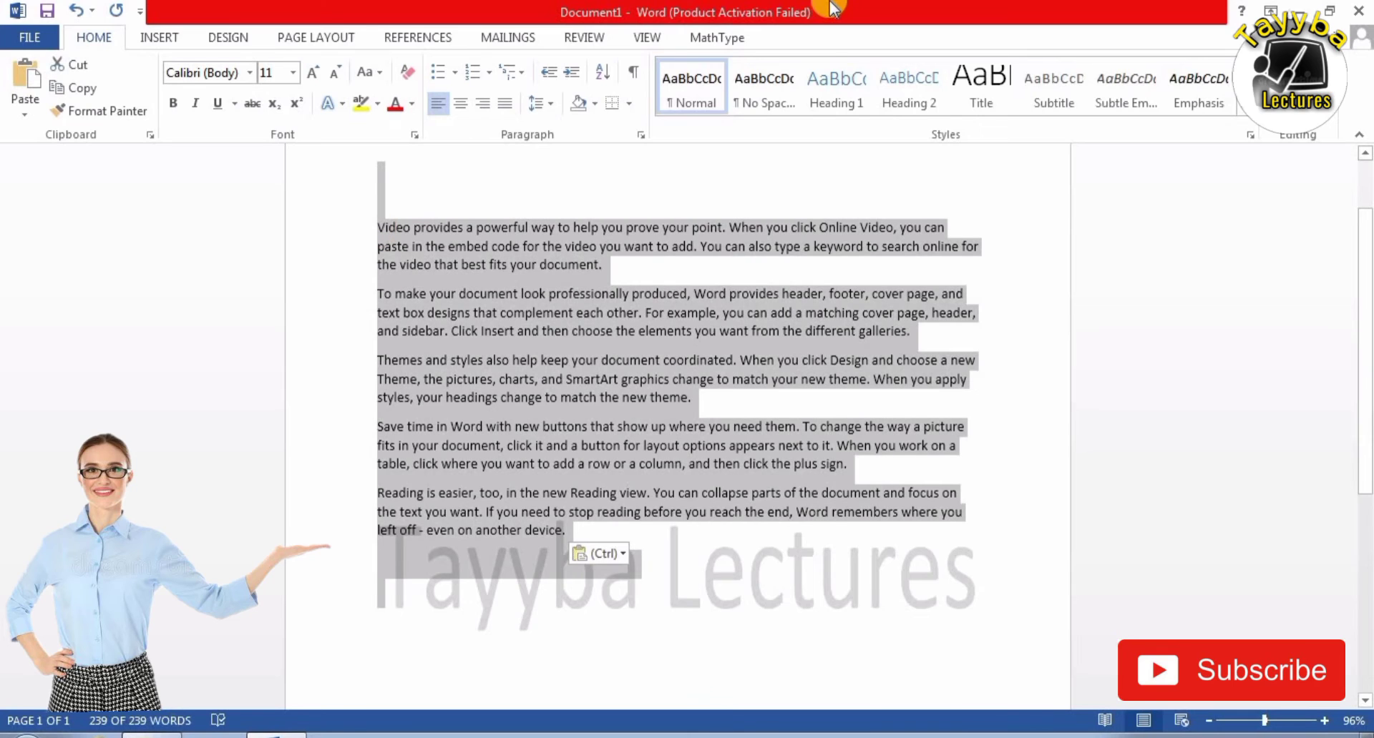
click(78, 88)
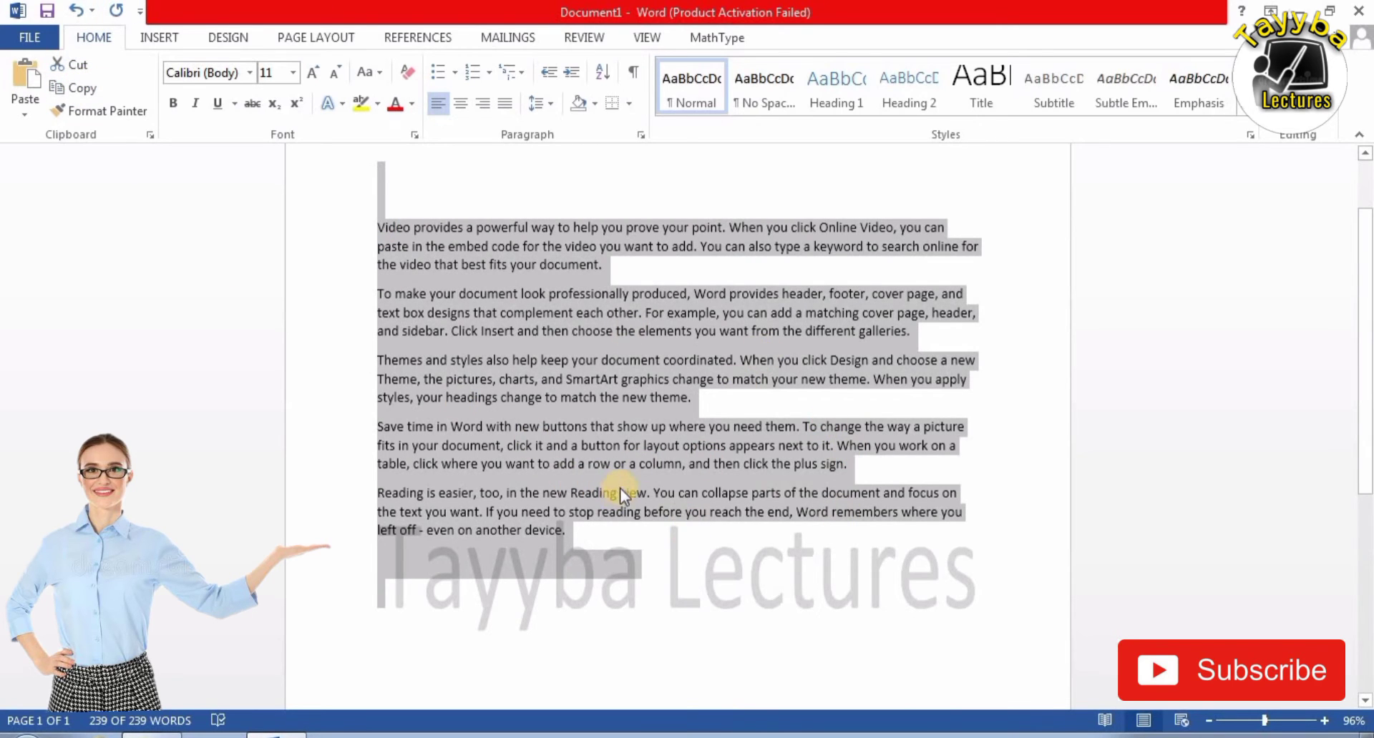
scroll(662, 526, down, 3)
scroll(661, 519, down, 3)
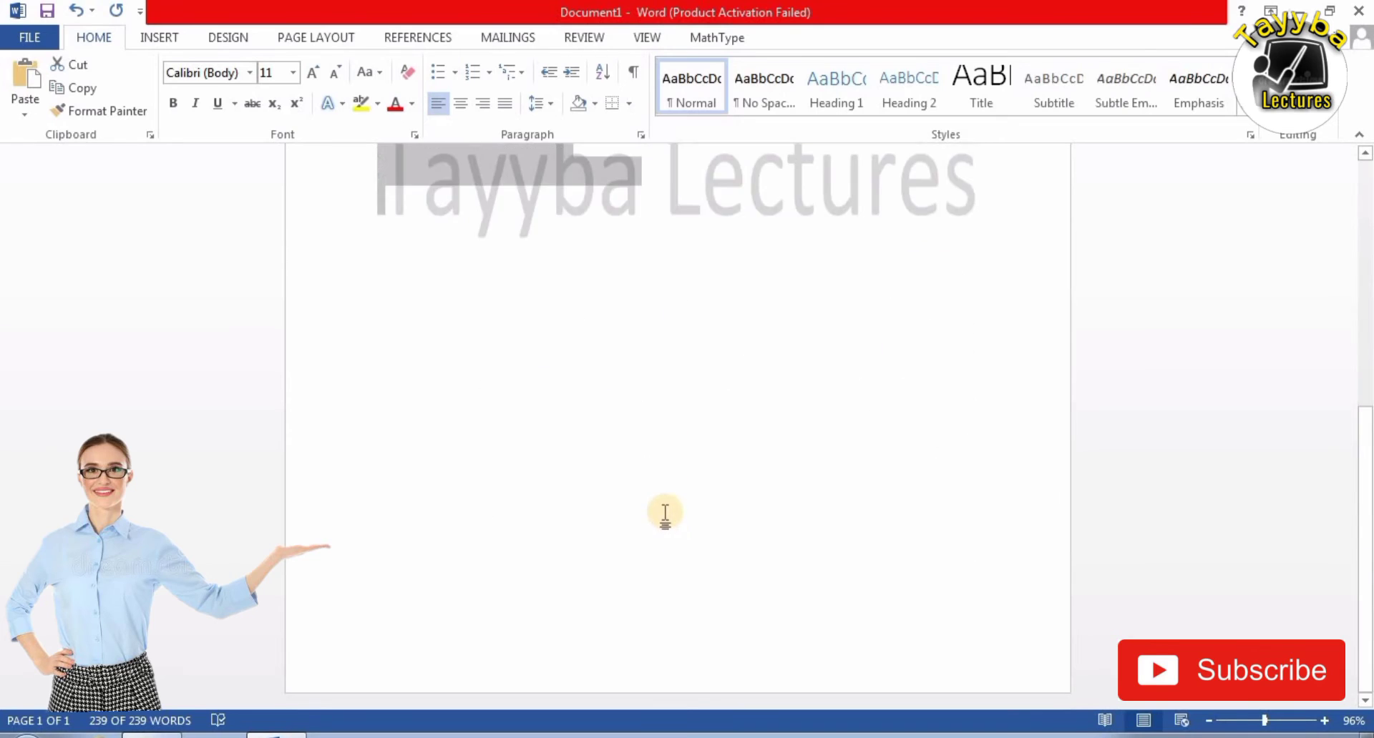
scroll(653, 466, up, 4)
scroll(656, 468, down, 4)
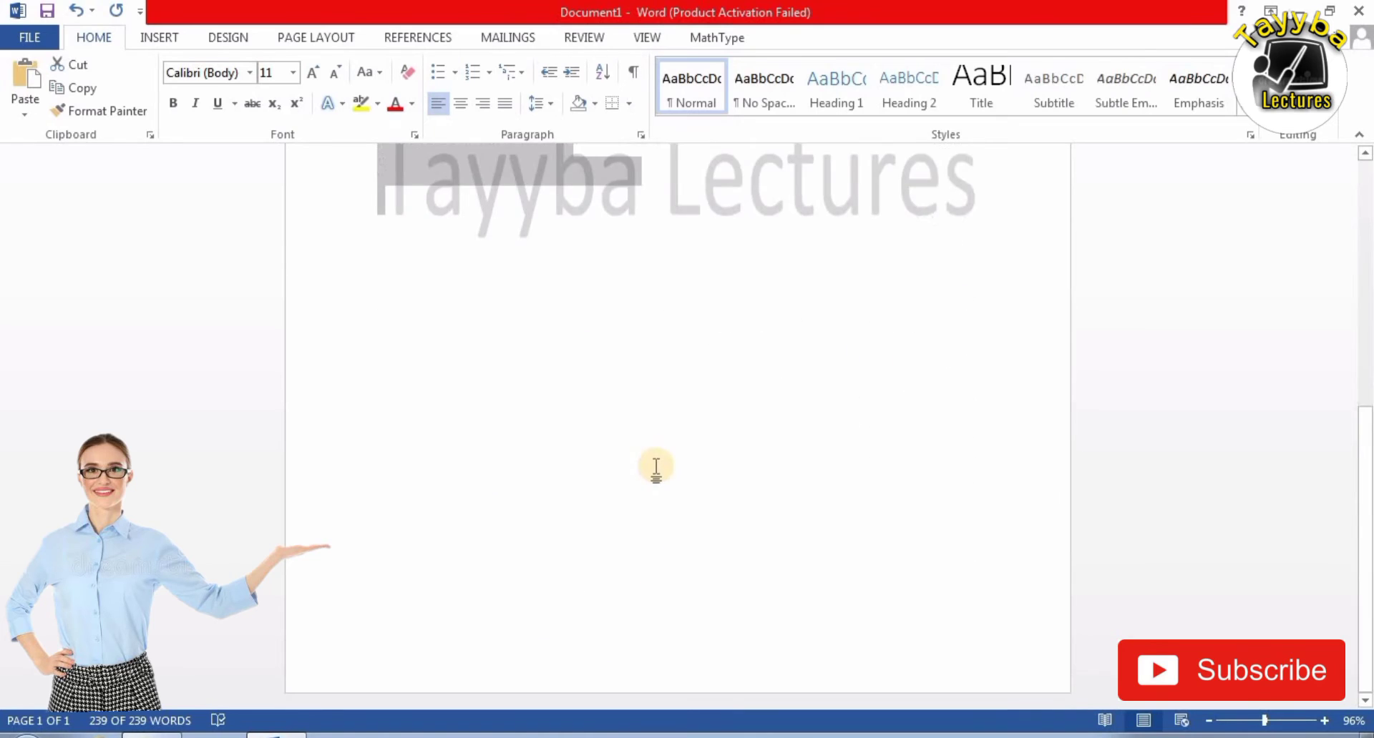
click(396, 317)
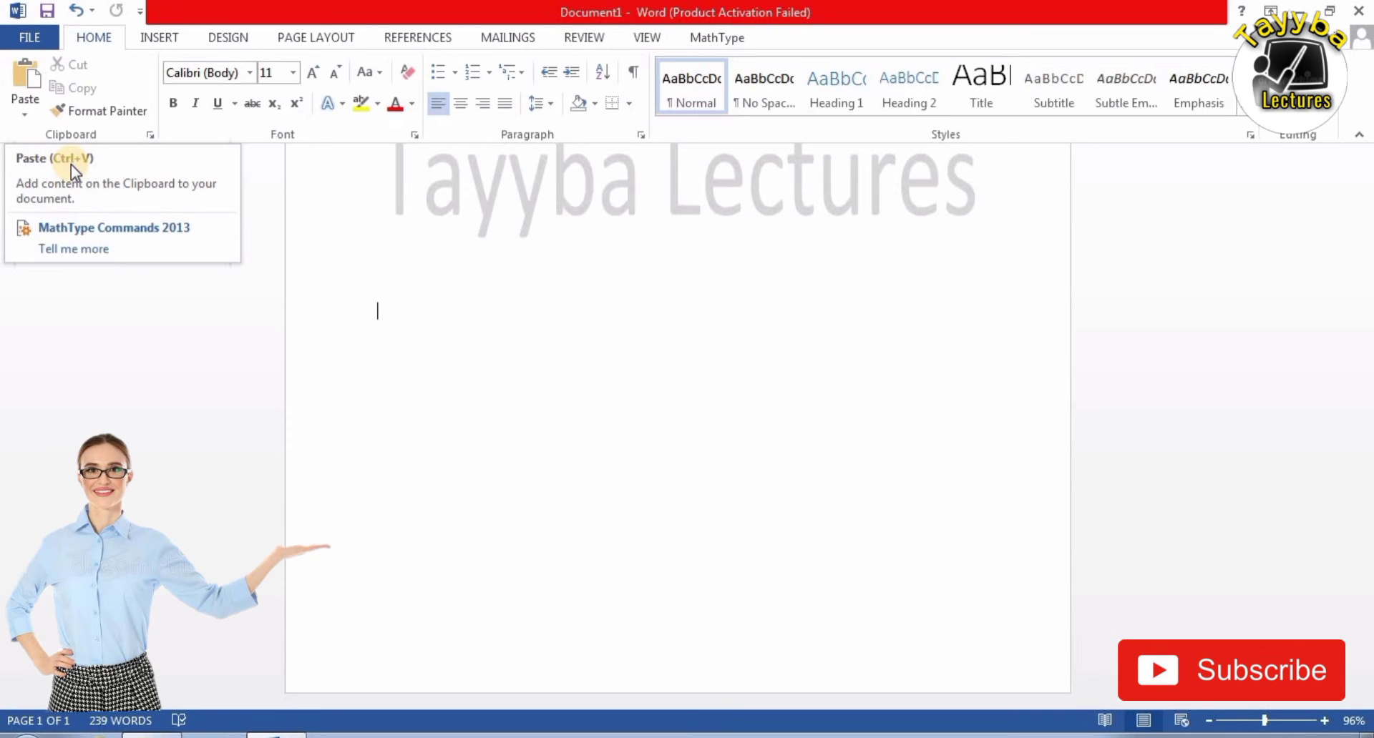
- Paste the copied paragraphs below the originals, making 478 words over 2 pages
key(ctrl+v)
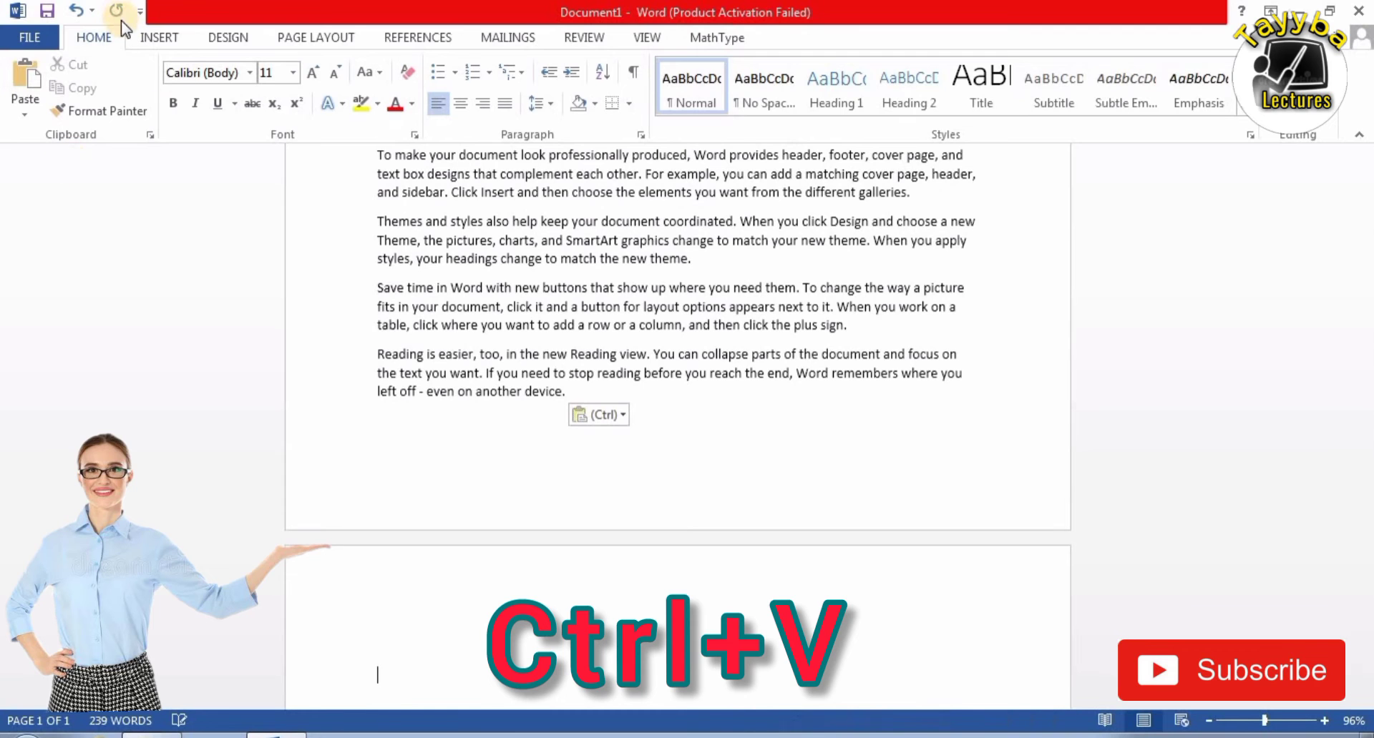
key(ctrl+v)
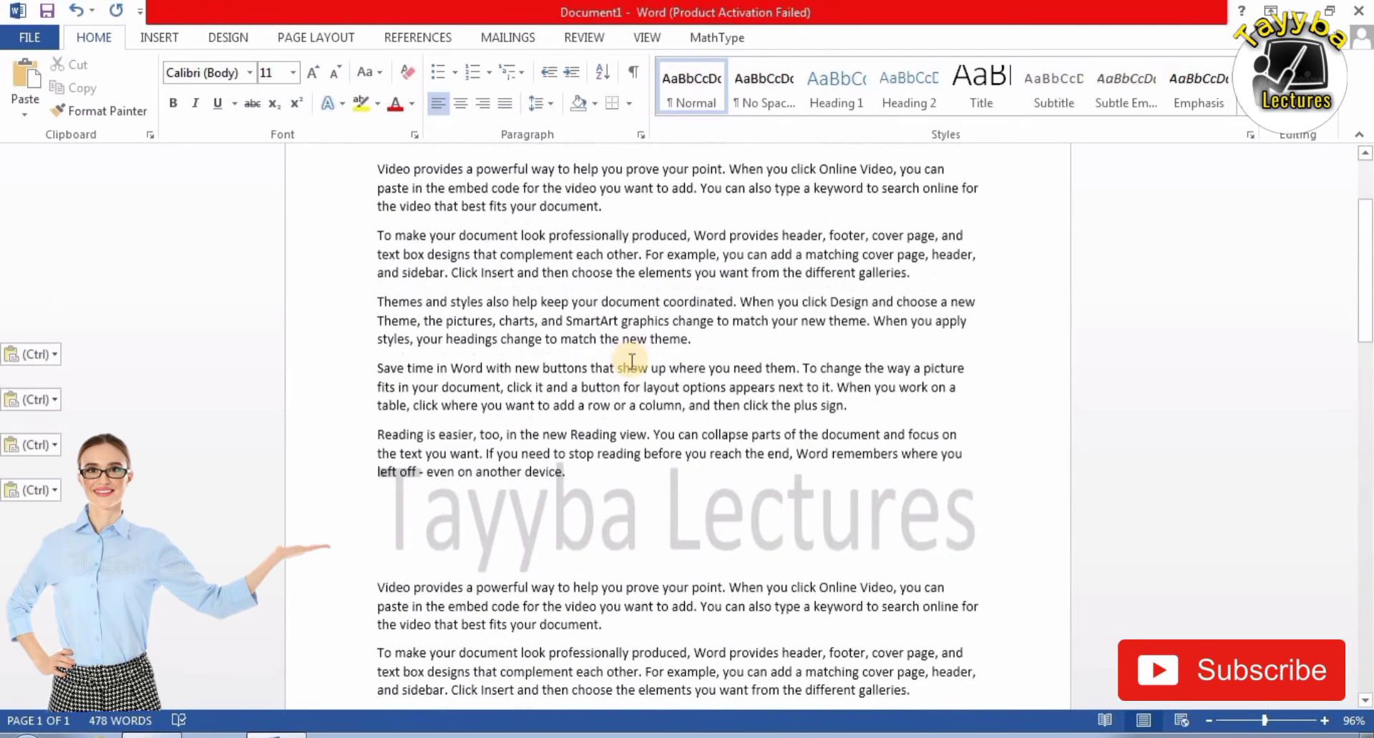
scroll(615, 393, down, 3)
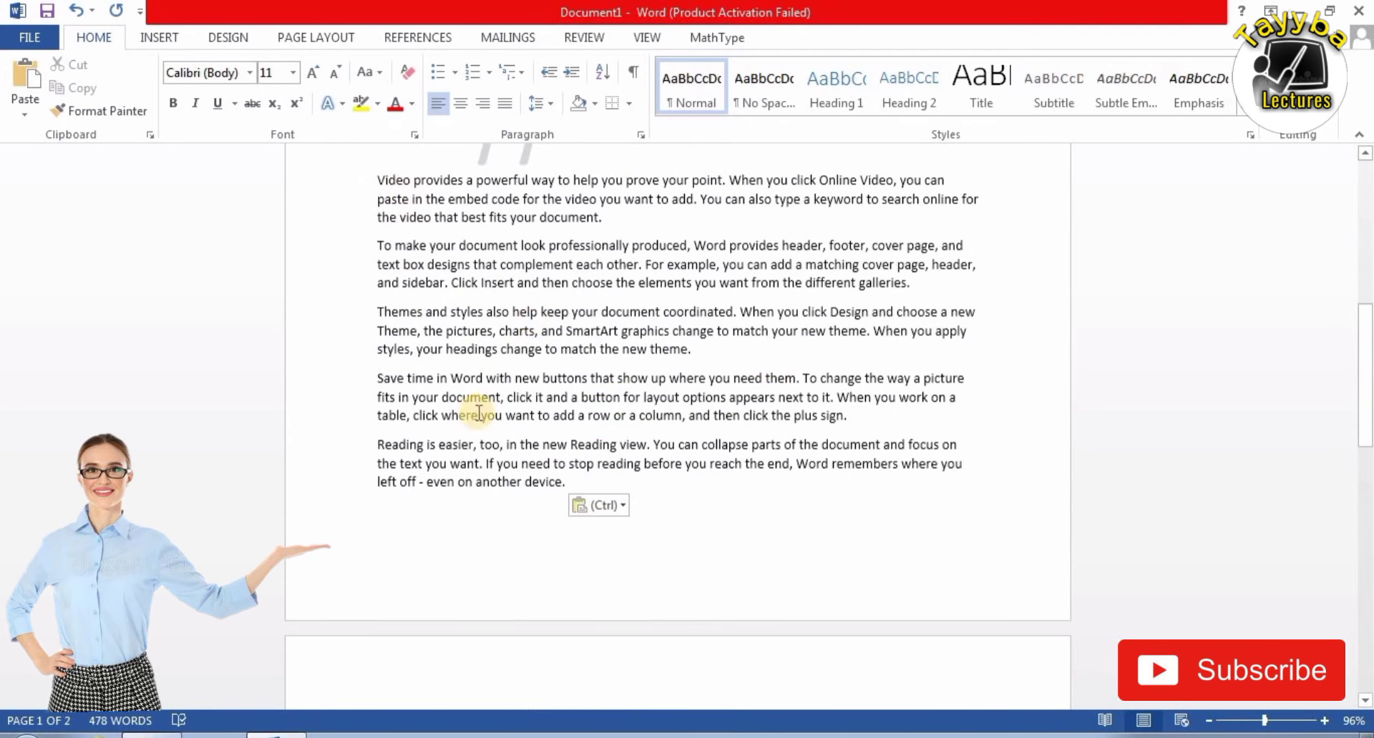
scroll(653, 409, up, 5)
scroll(653, 409, down, 3)
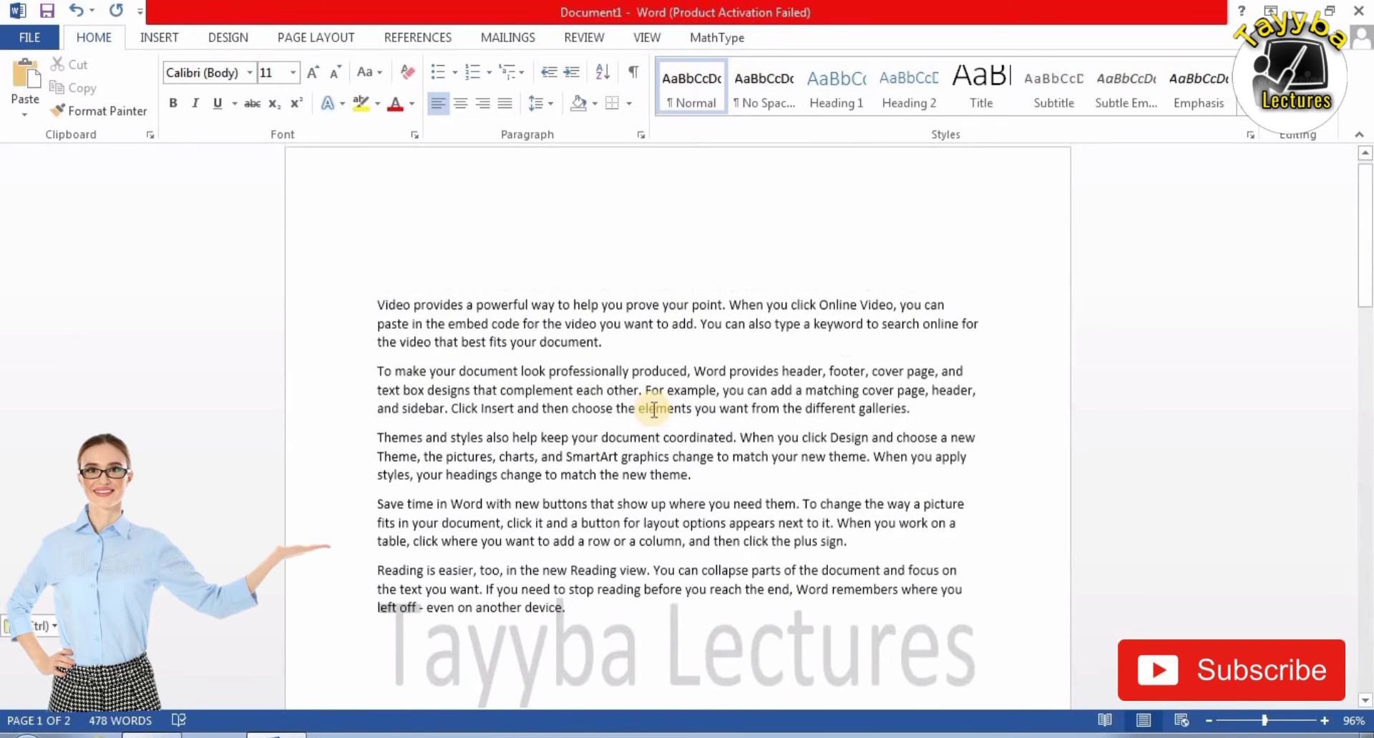
scroll(648, 493, up, 3)
scroll(647, 405, down, 3)
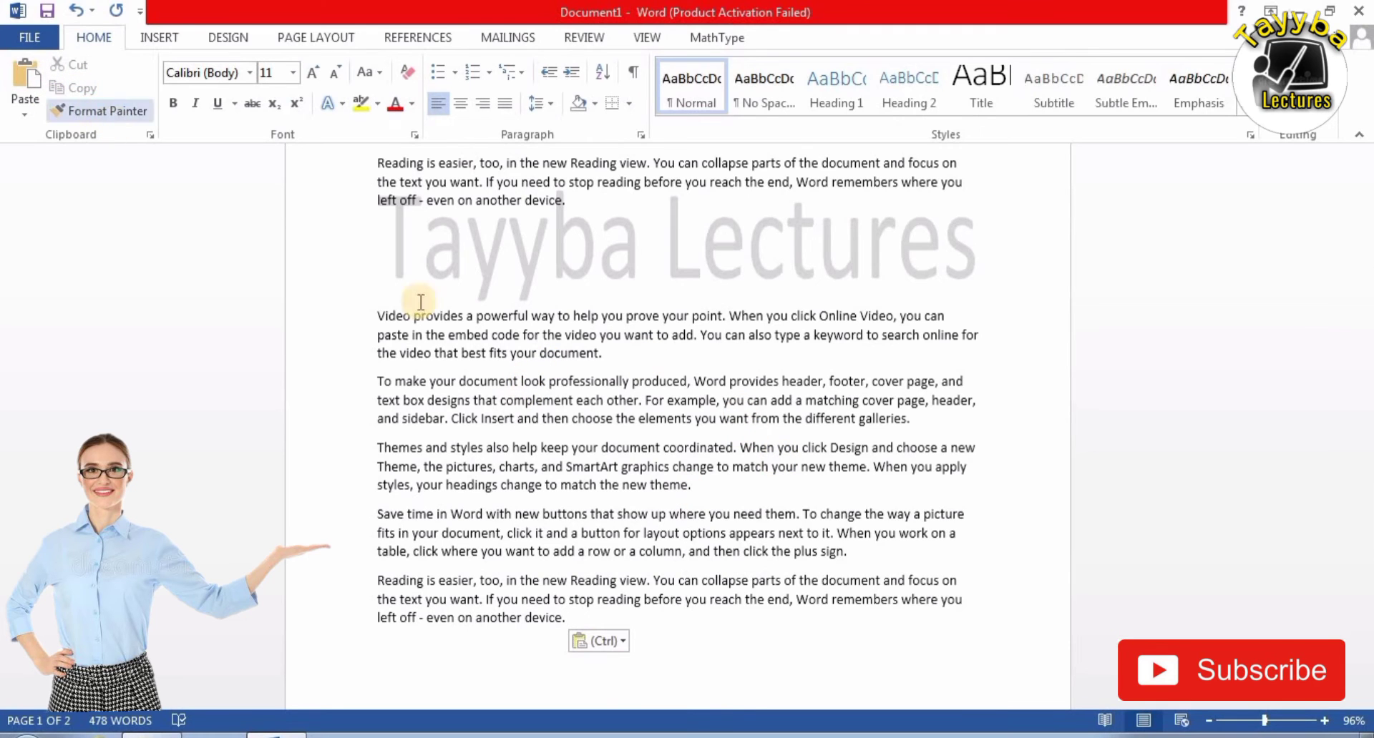
scroll(503, 375, up, 4)
scroll(494, 372, up, 2)
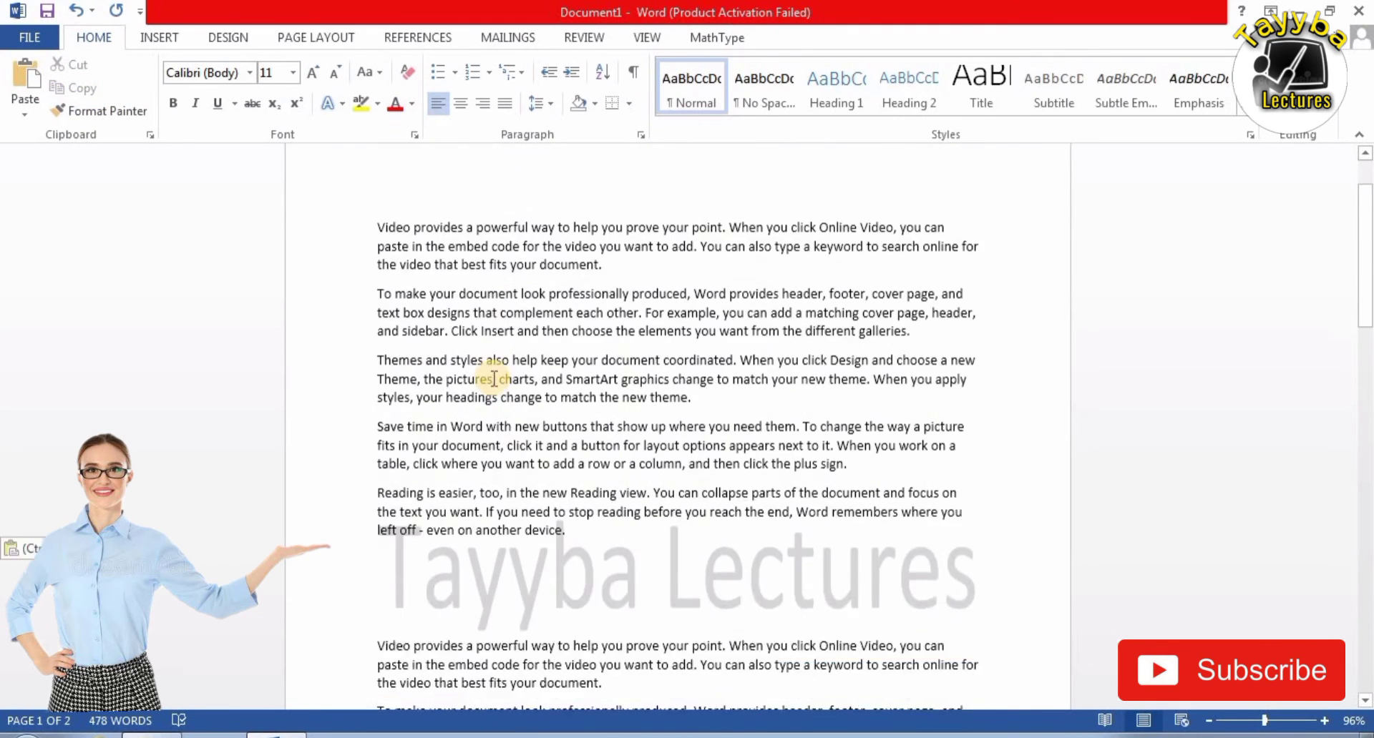
scroll(491, 367, up, 2)
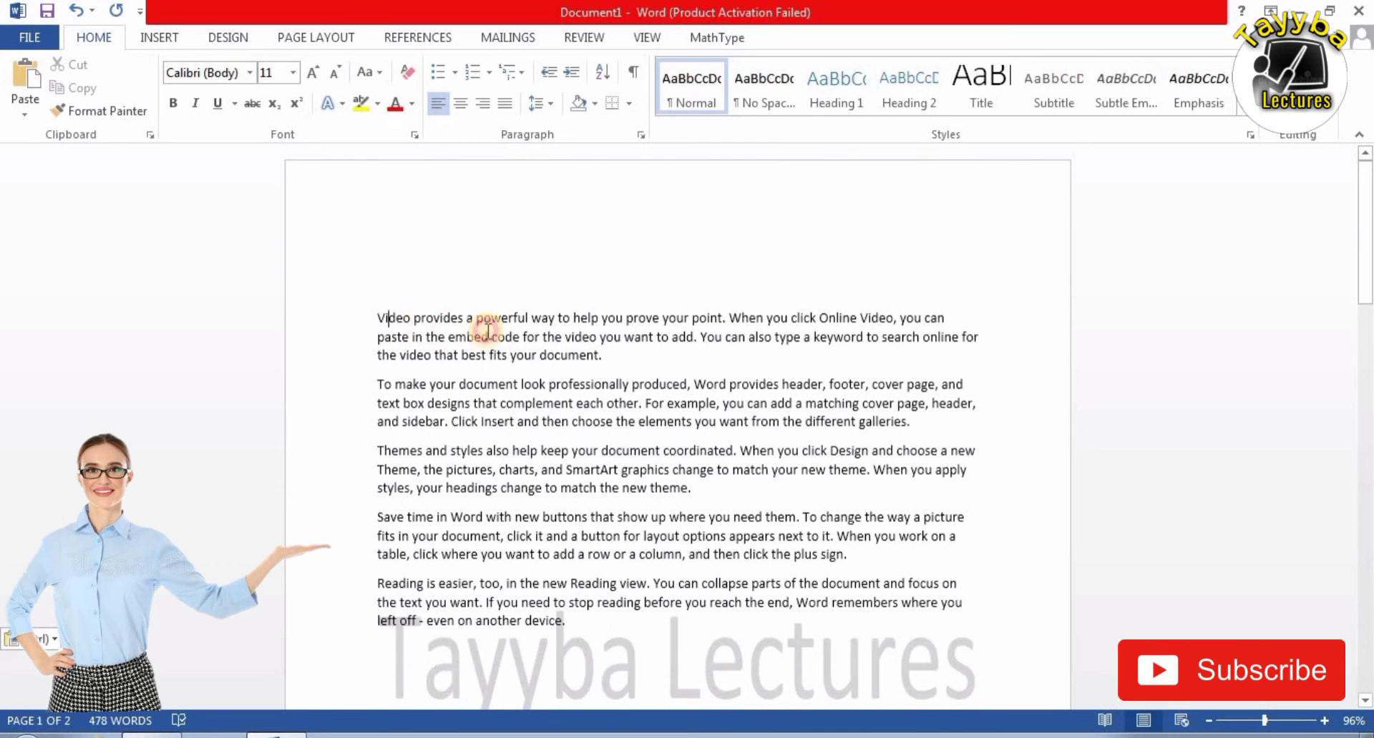
- Colour the first paragraph, 'Video provides a powerful way', red using the mini toolbar
drag(379, 318, 601, 358)
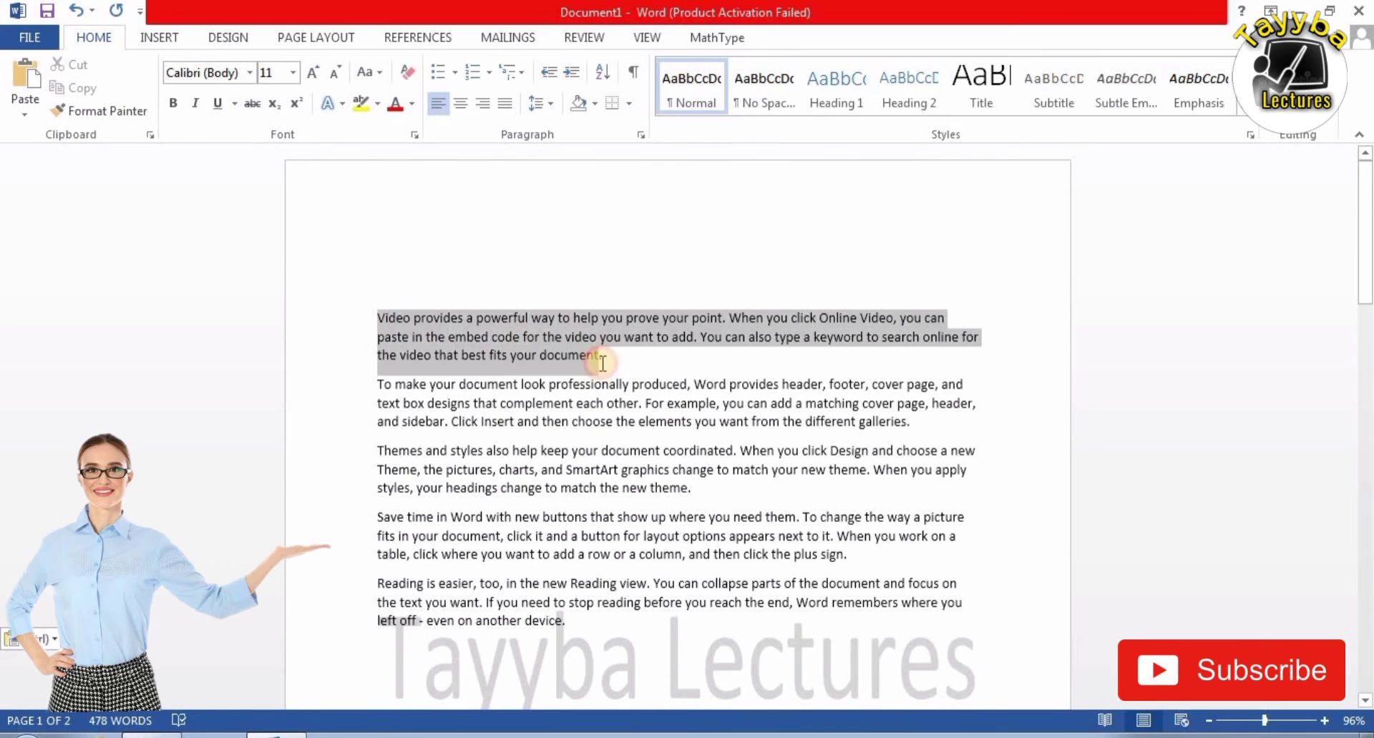
click(75, 109)
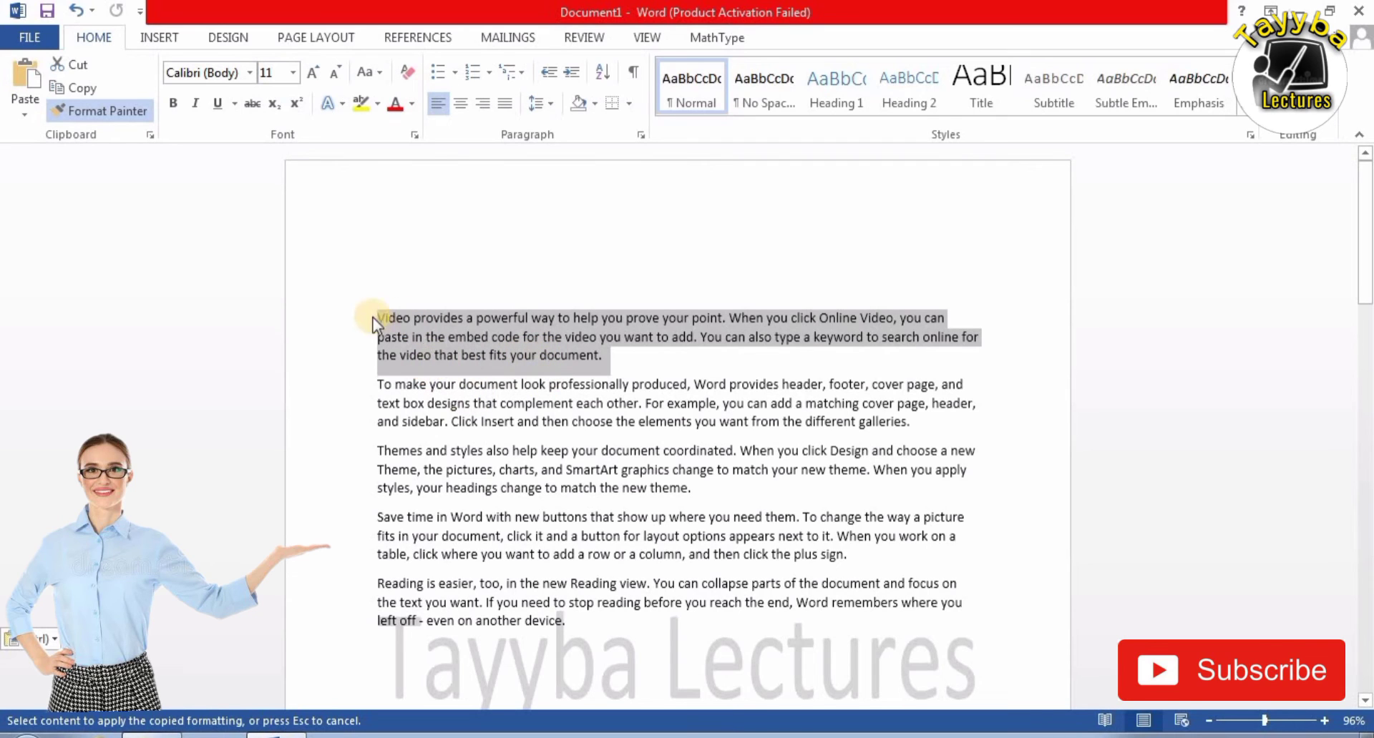
right_click(413, 331)
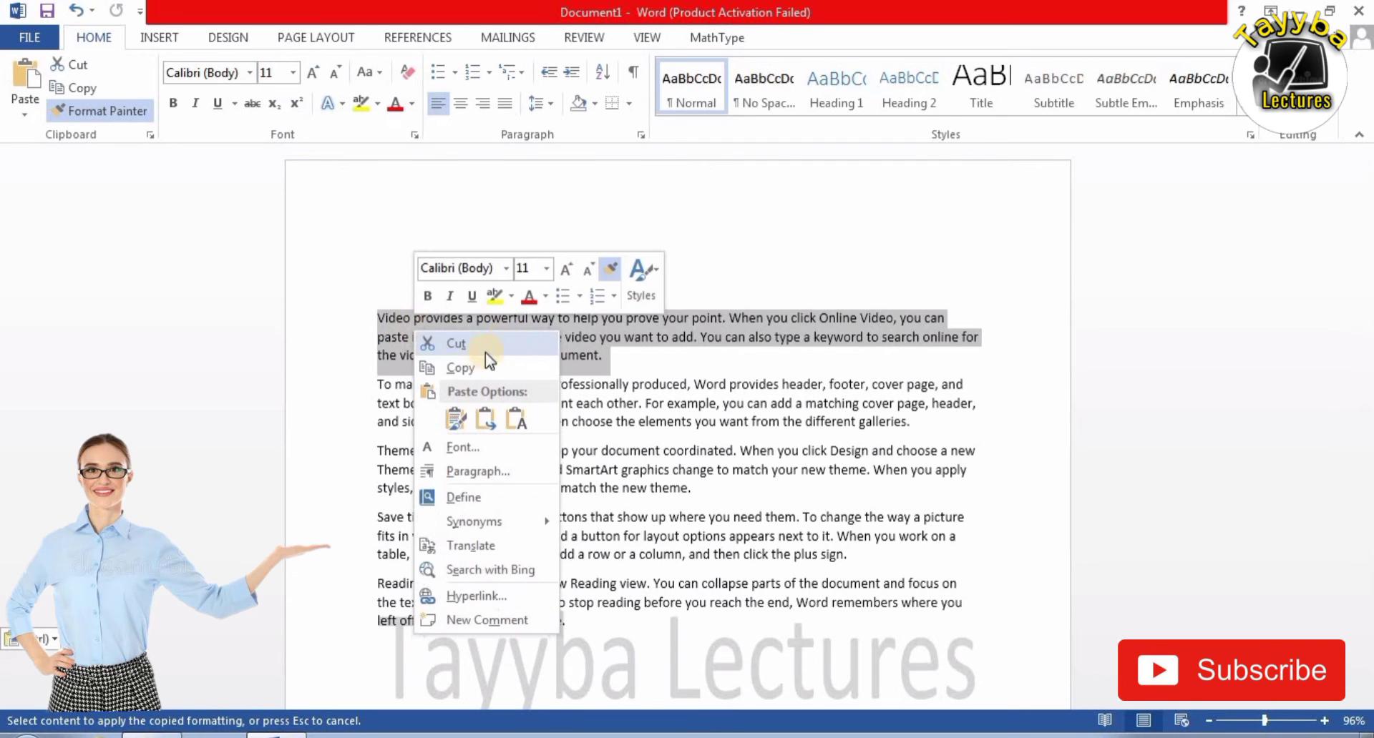
click(525, 295)
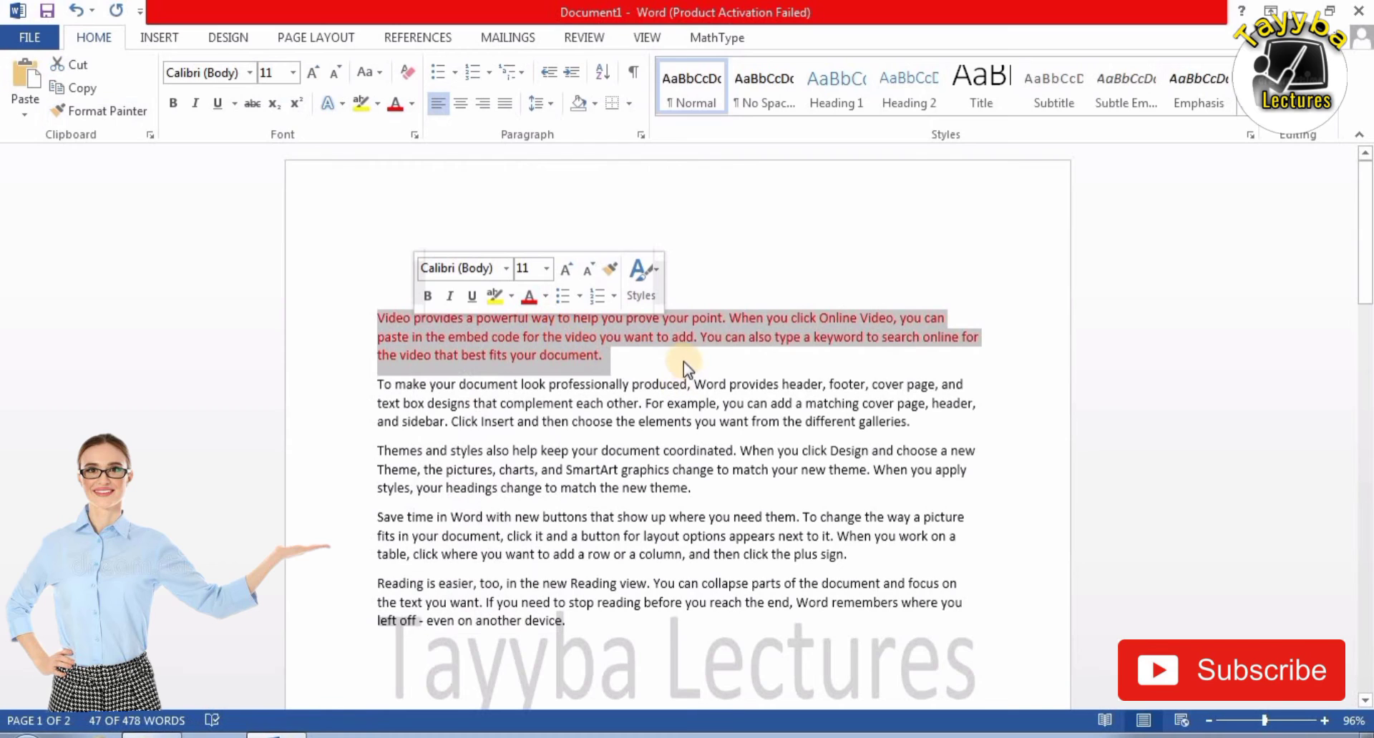
click(681, 360)
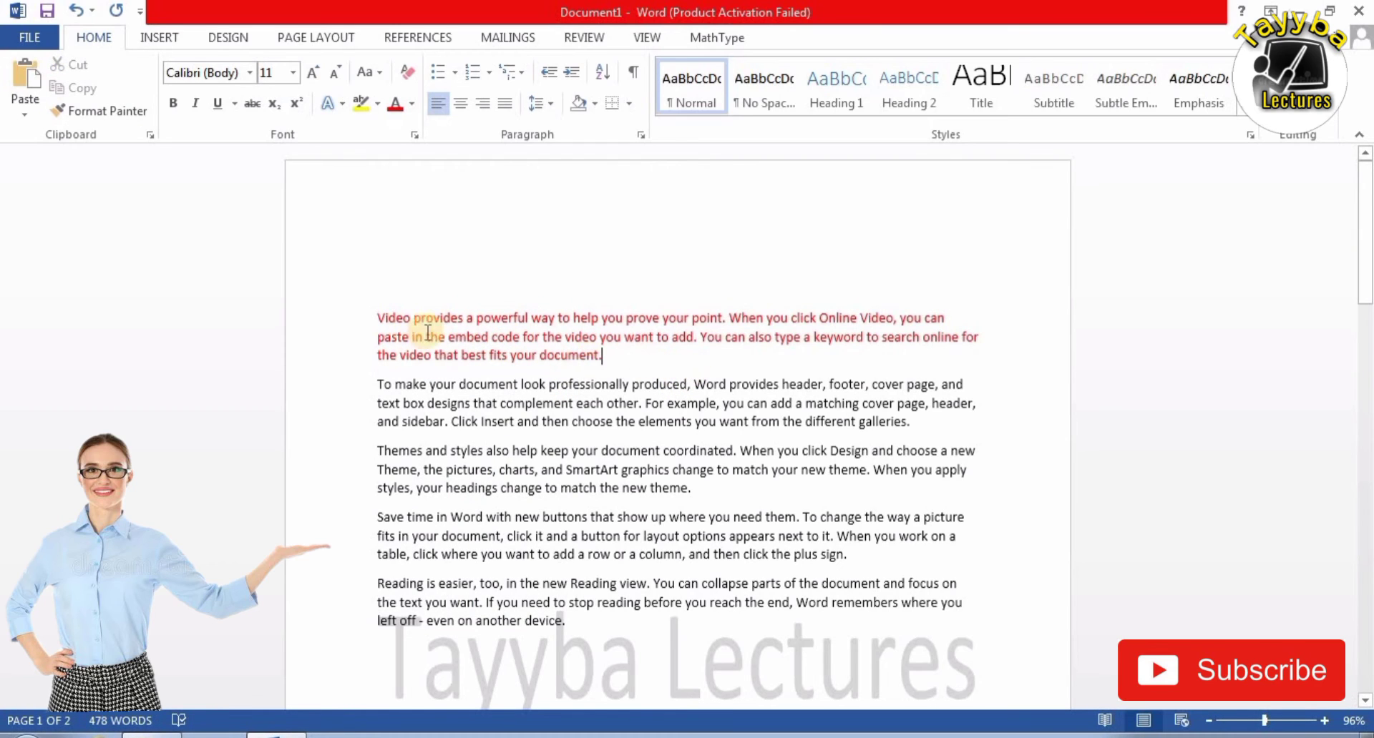
scroll(442, 344, down, 1)
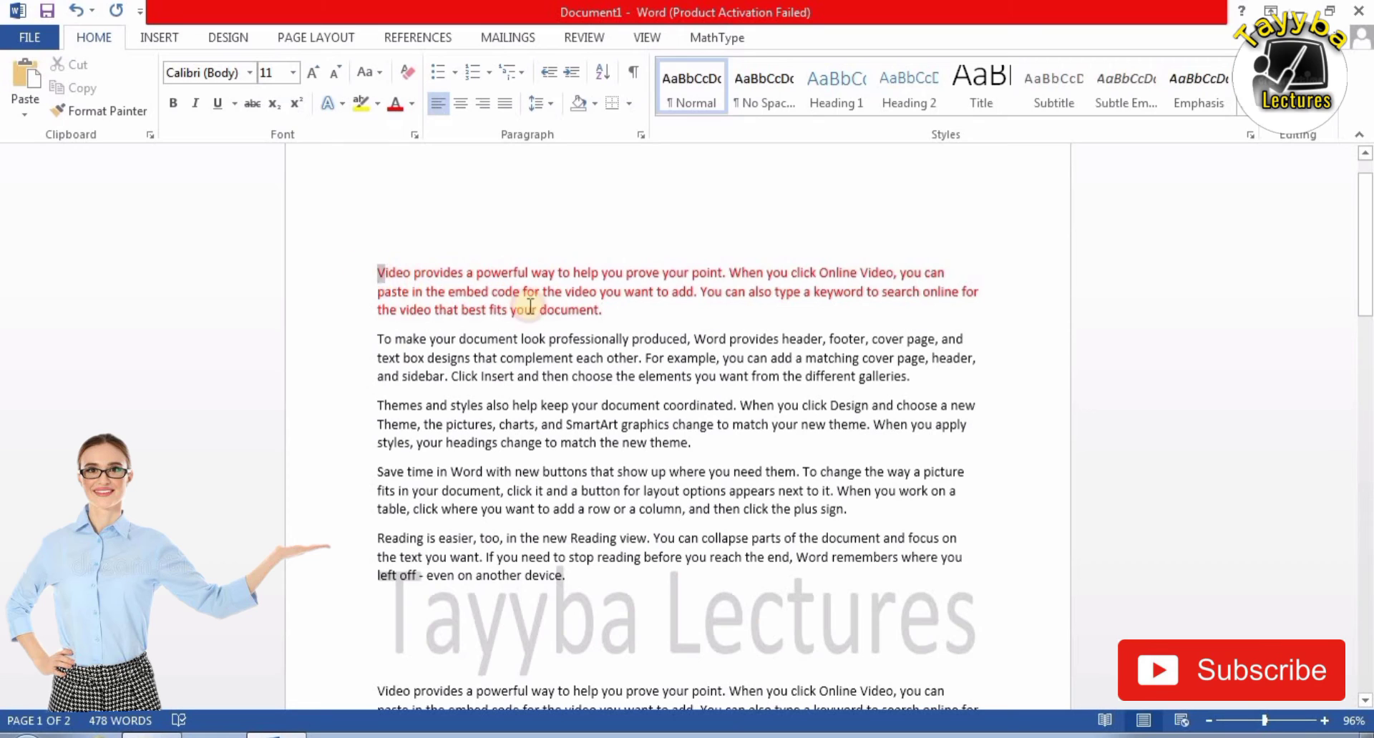
- Format Painter the red styling onto the text from 'and sidebar' through 'new theme.'
drag(373, 272, 600, 311)
click(83, 113)
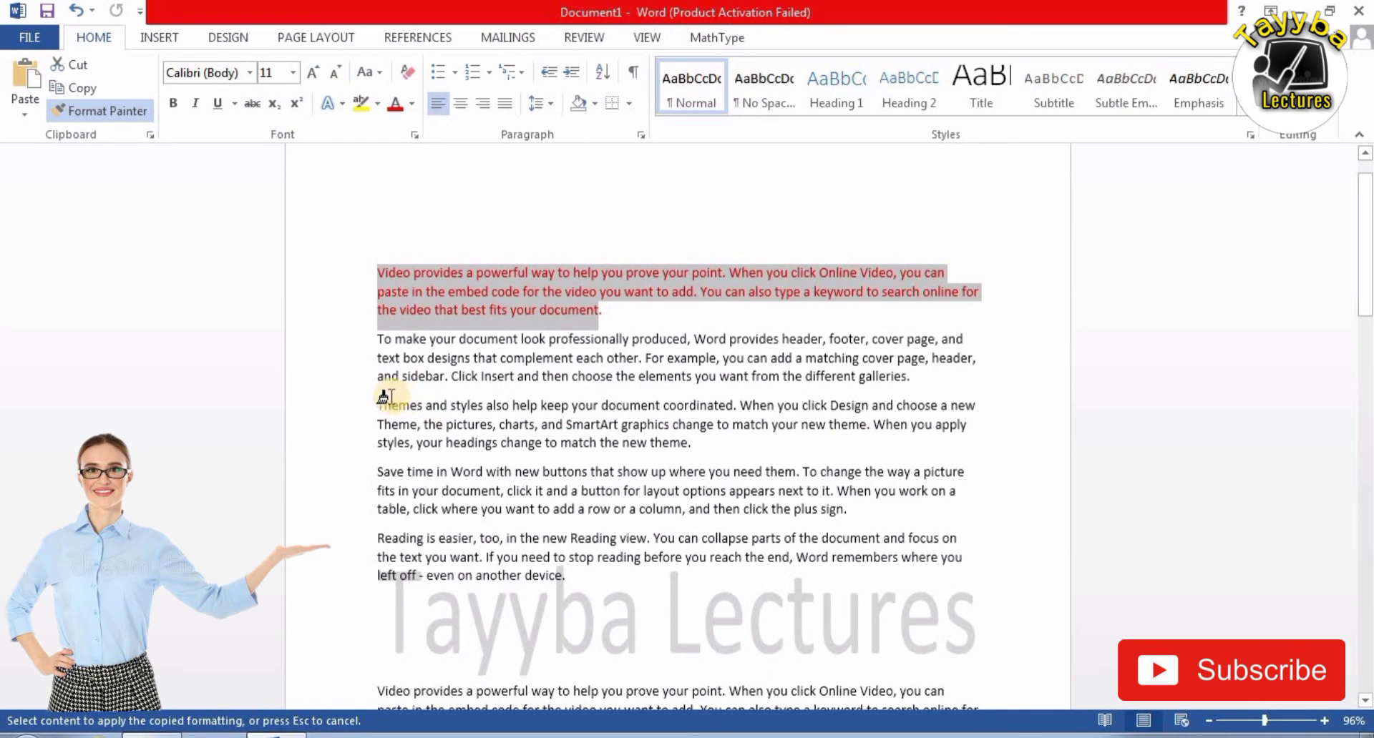
drag(384, 395, 688, 438)
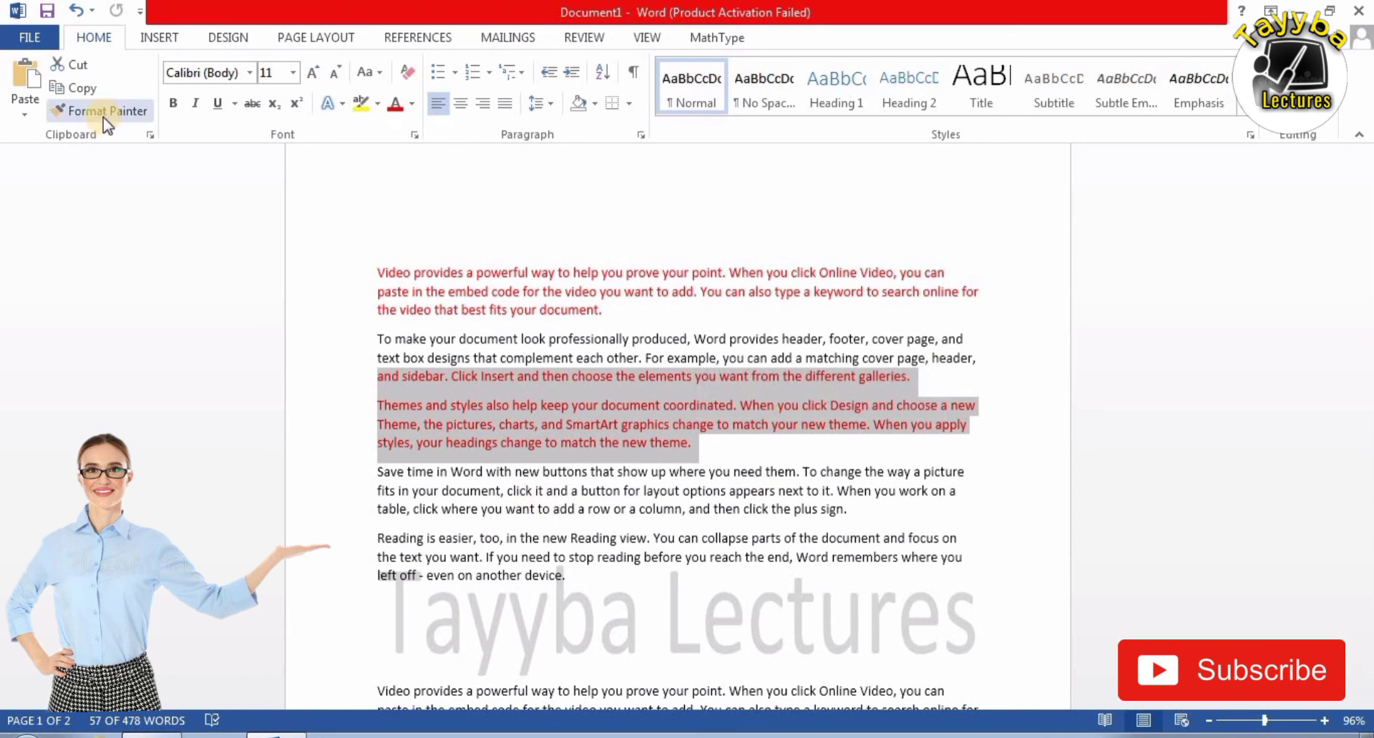
scroll(458, 401, down, 1)
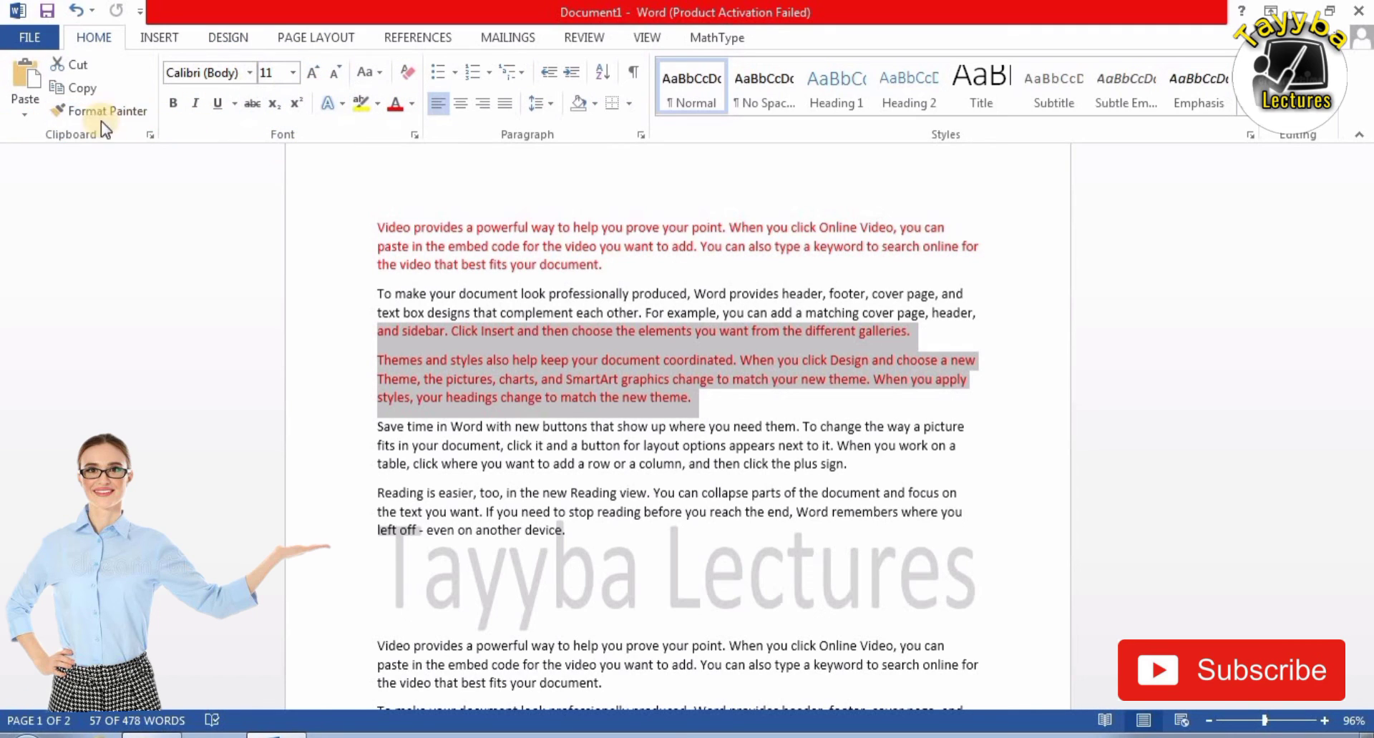
scroll(658, 405, up, 2)
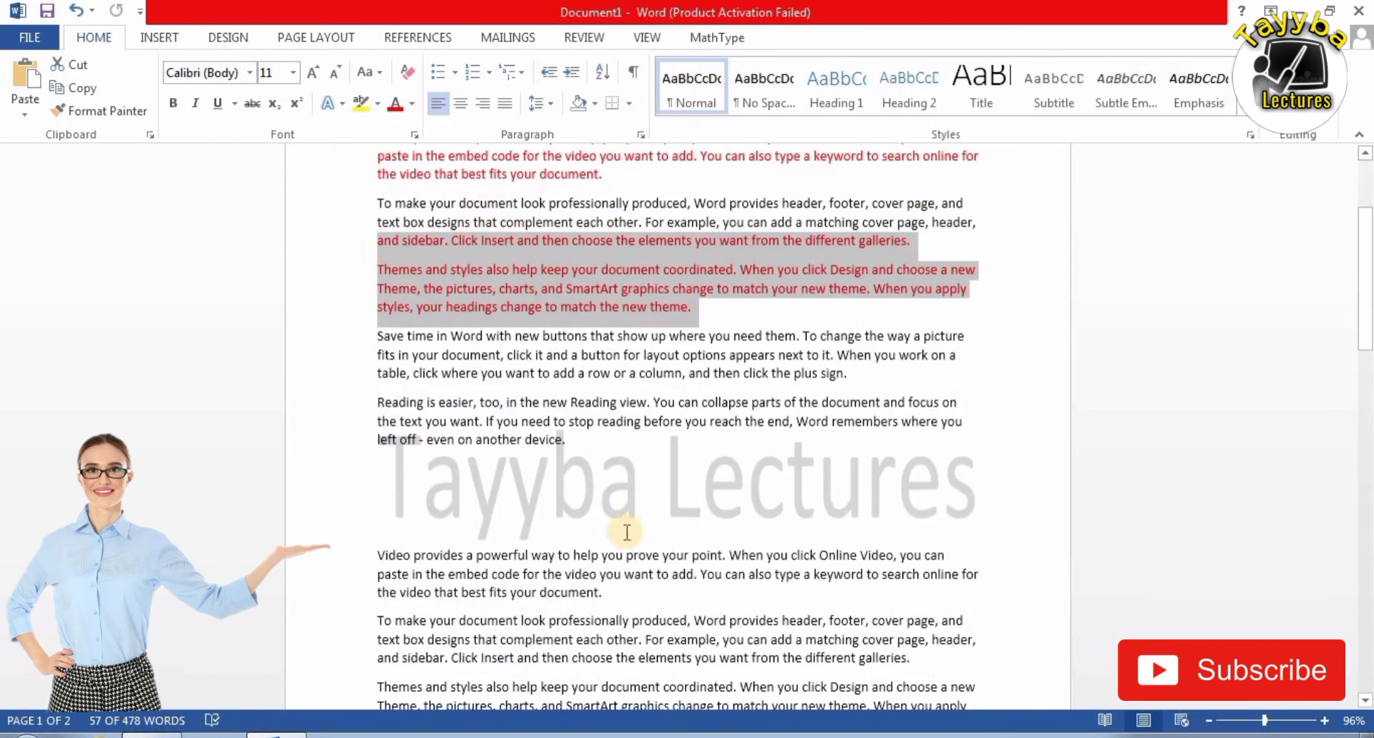
scroll(626, 521, down, 5)
scroll(626, 520, up, 5)
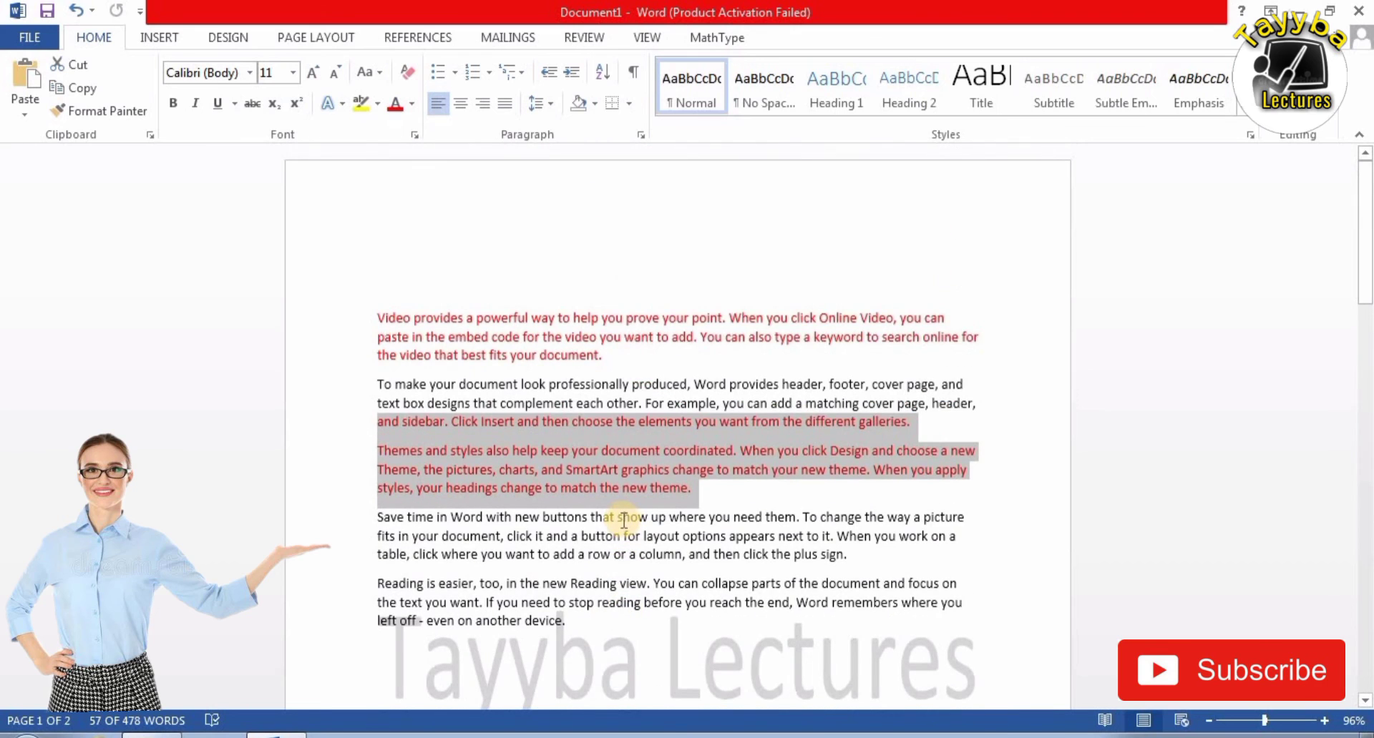
scroll(624, 521, down, 4)
scroll(623, 521, up, 4)
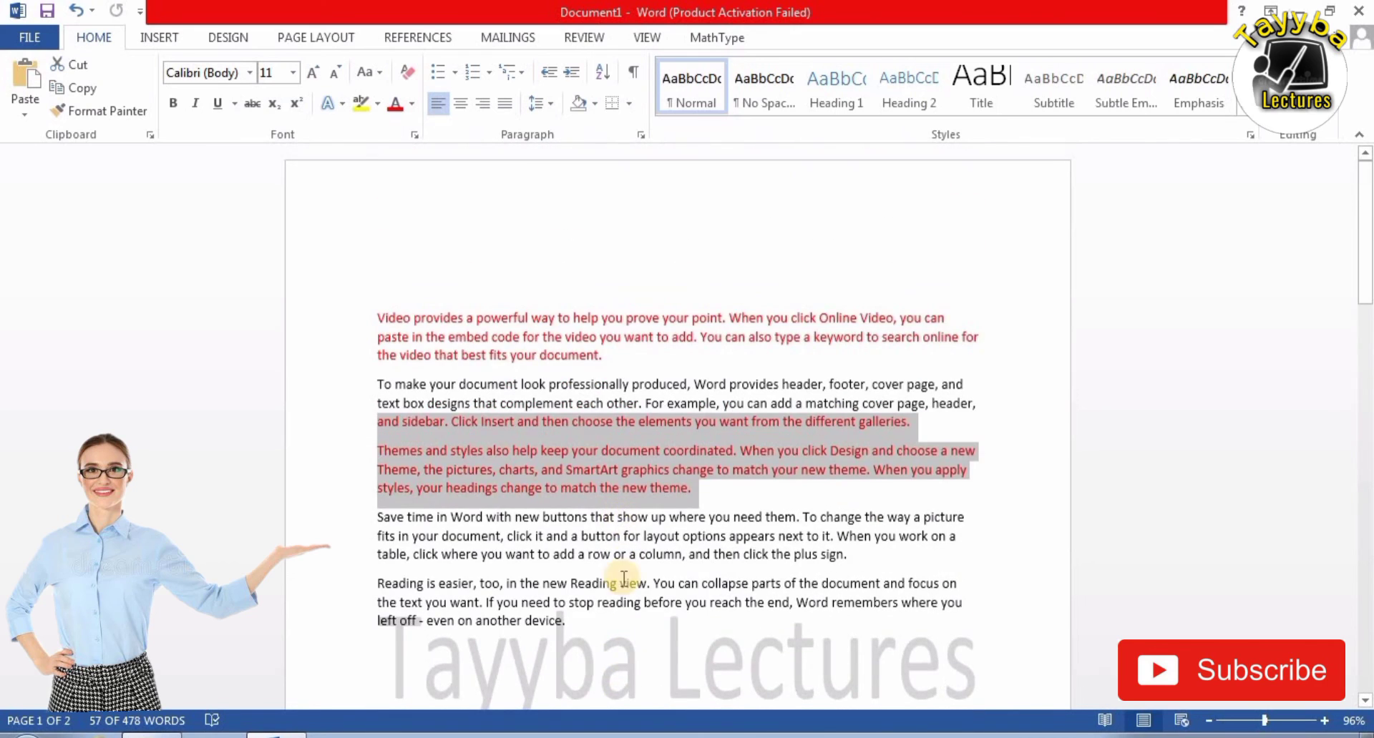